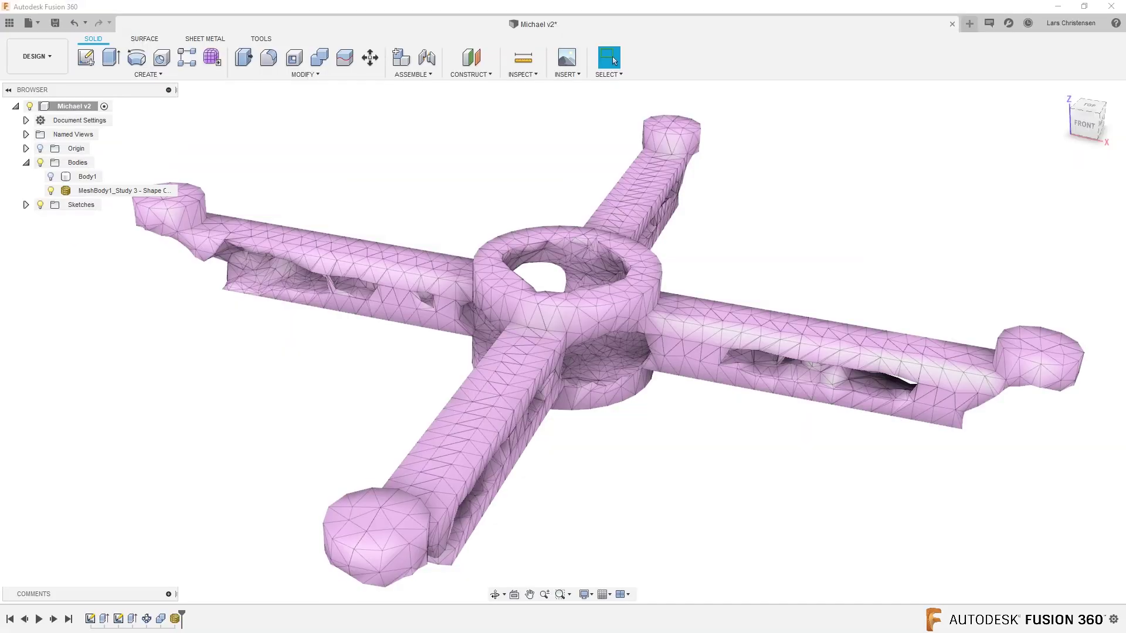
Clear the selection on the Michael v2 mesh body
key(Escape)
Start a new design and begin a sketch on the XY ground plane
click(969, 24)
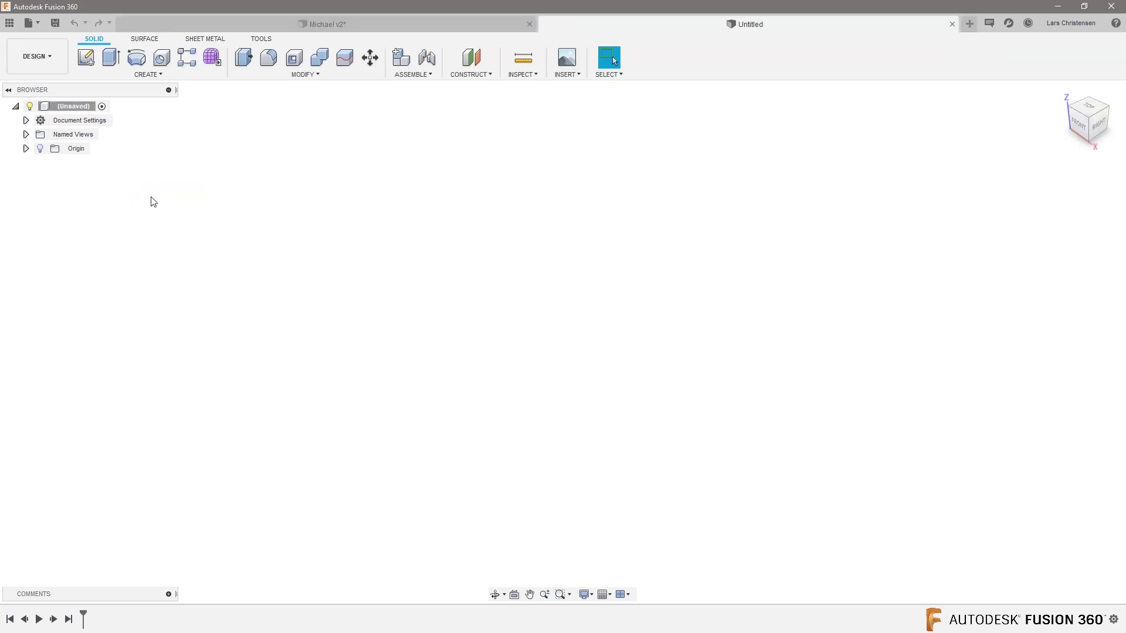
click(91, 59)
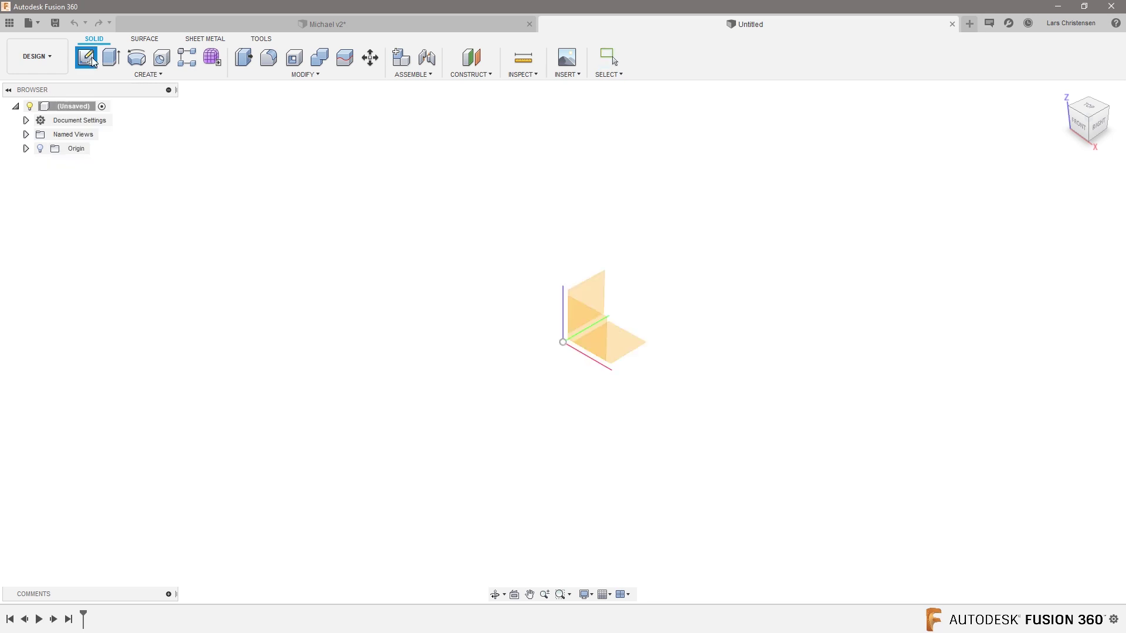
click(632, 353)
Draw a 250 × 250 mm center rectangle anchored on the origin
key(s)
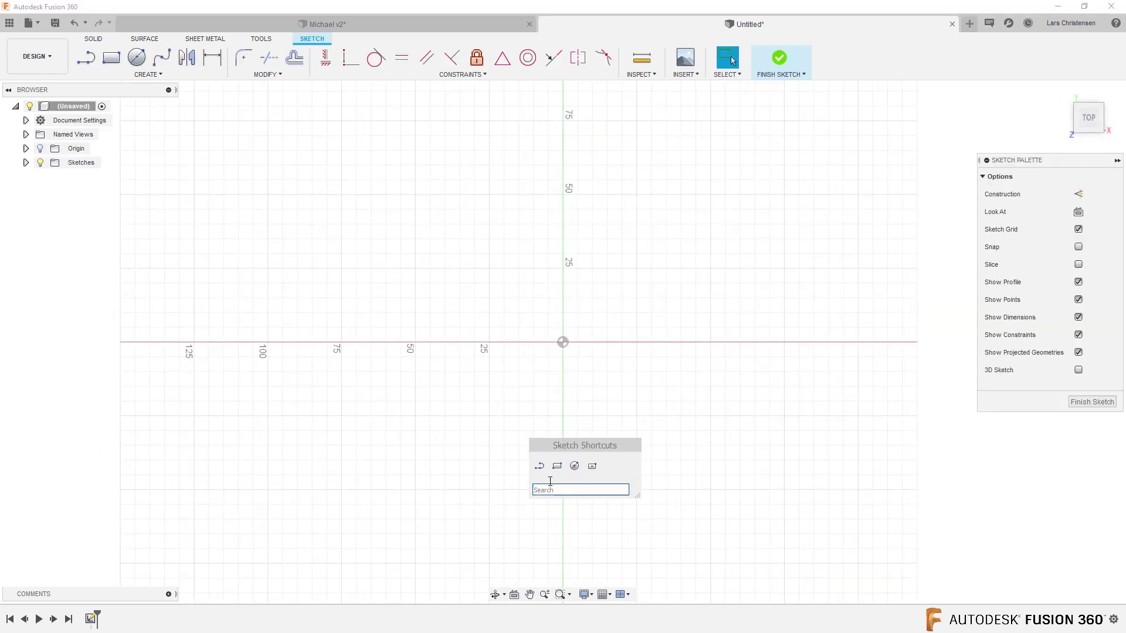
click(557, 465)
click(564, 341)
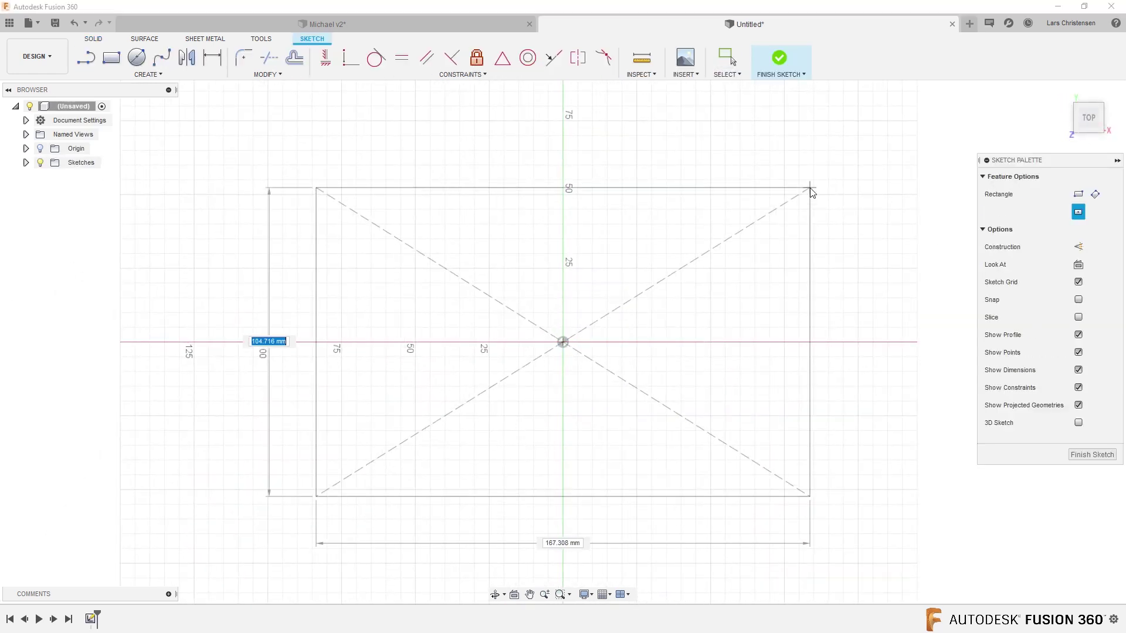
text(250)
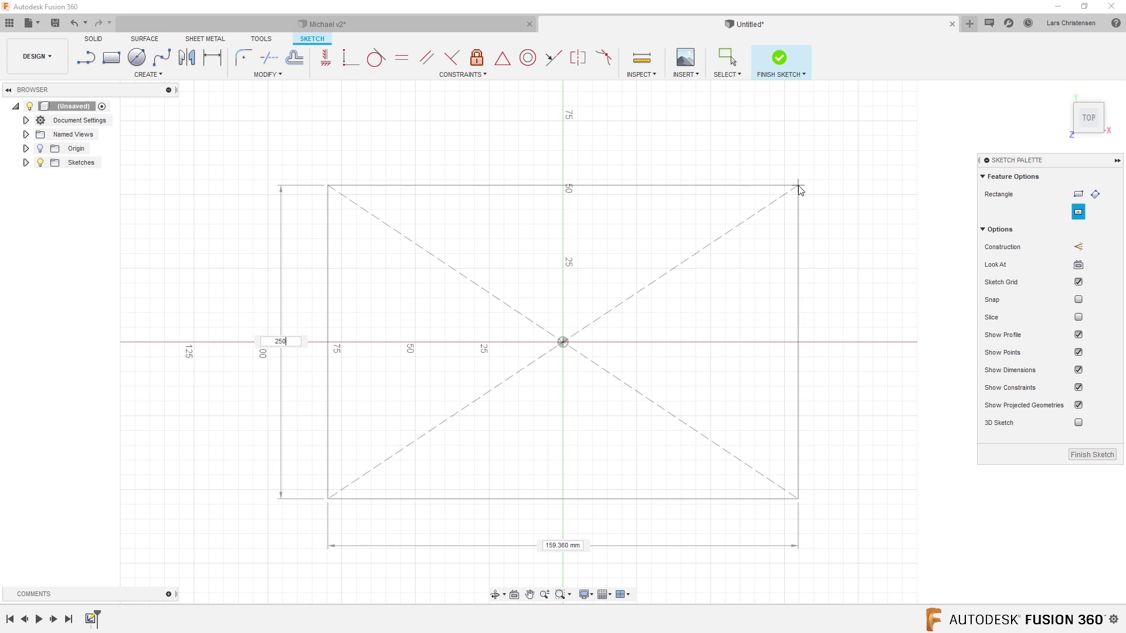
key(Tab)
text(250)
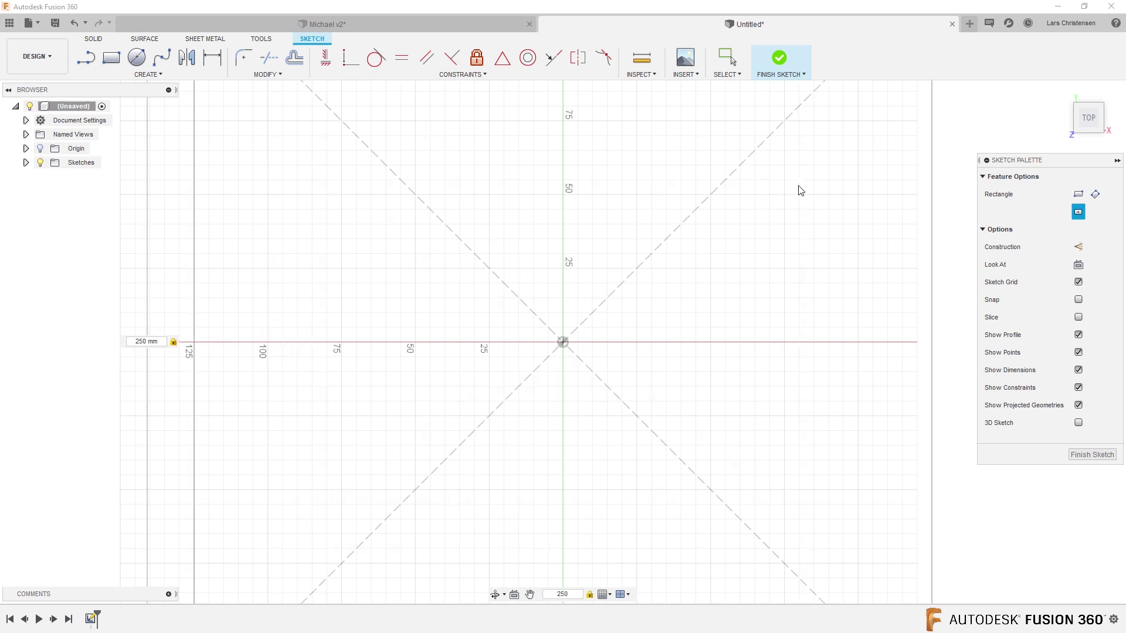
key(Return)
key(Escape)
scroll(491, 337, down, 3)
scroll(492, 337, down, 4)
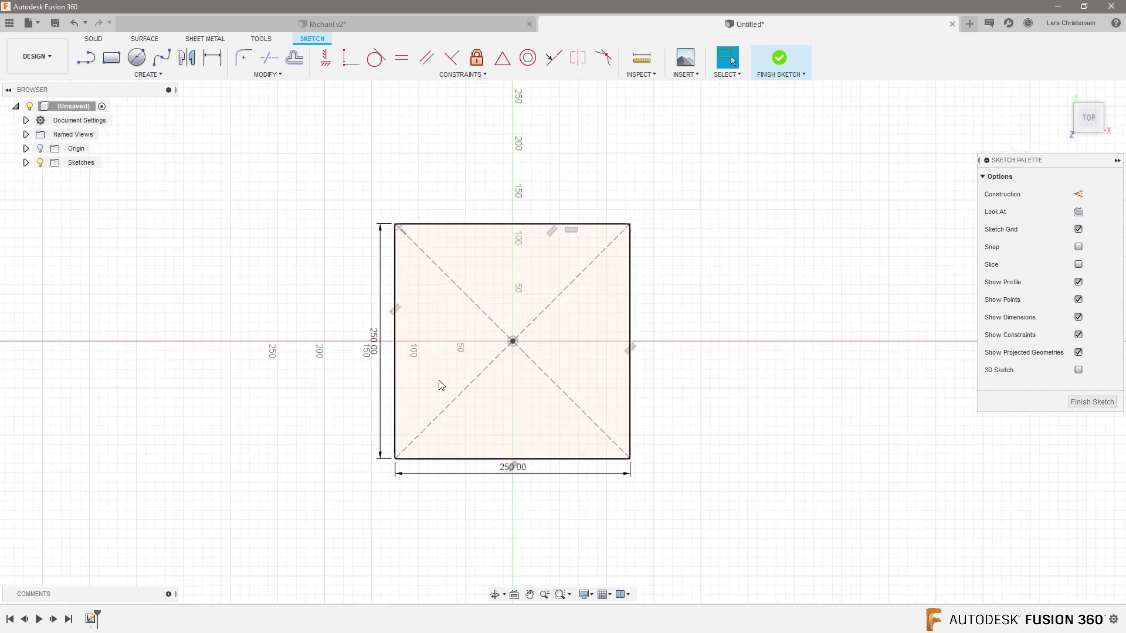
Finish the sketch and extrude the square up into a tall box of about 400 mm
key(q)
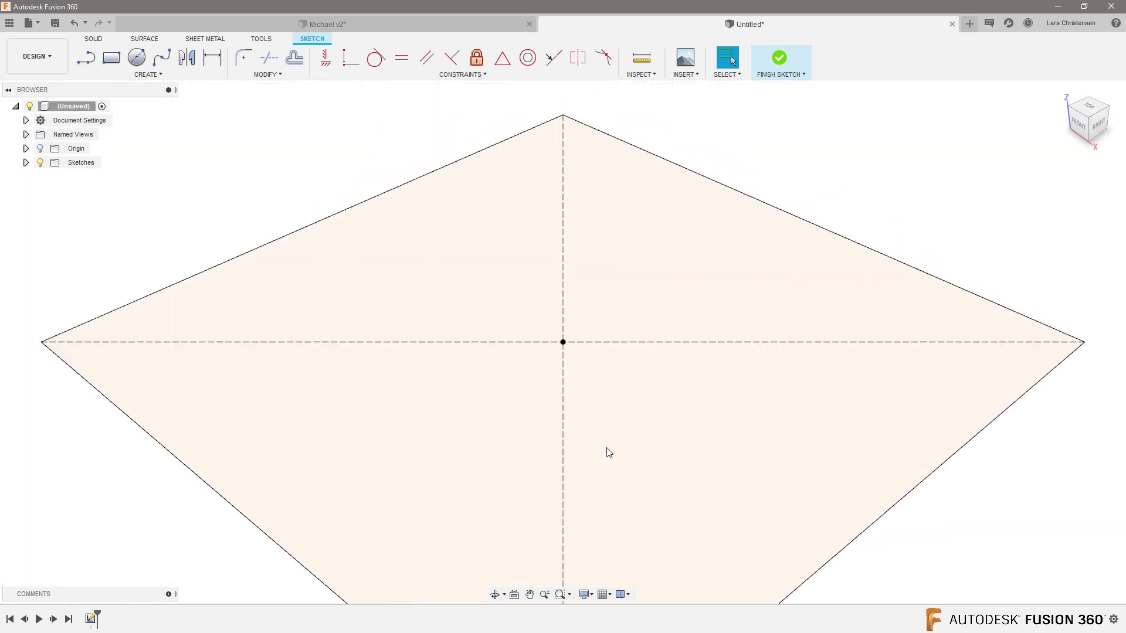
key(Escape)
click(458, 414)
key(e)
drag(502, 336, 499, 170)
scroll(501, 381, down, 4)
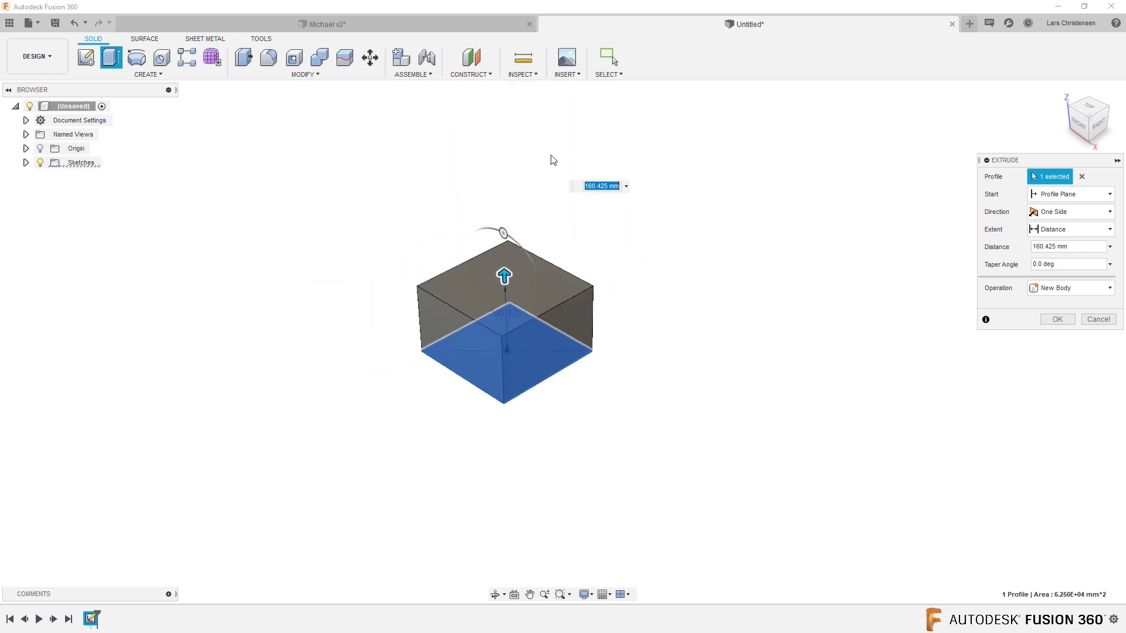
drag(499, 290, 494, 168)
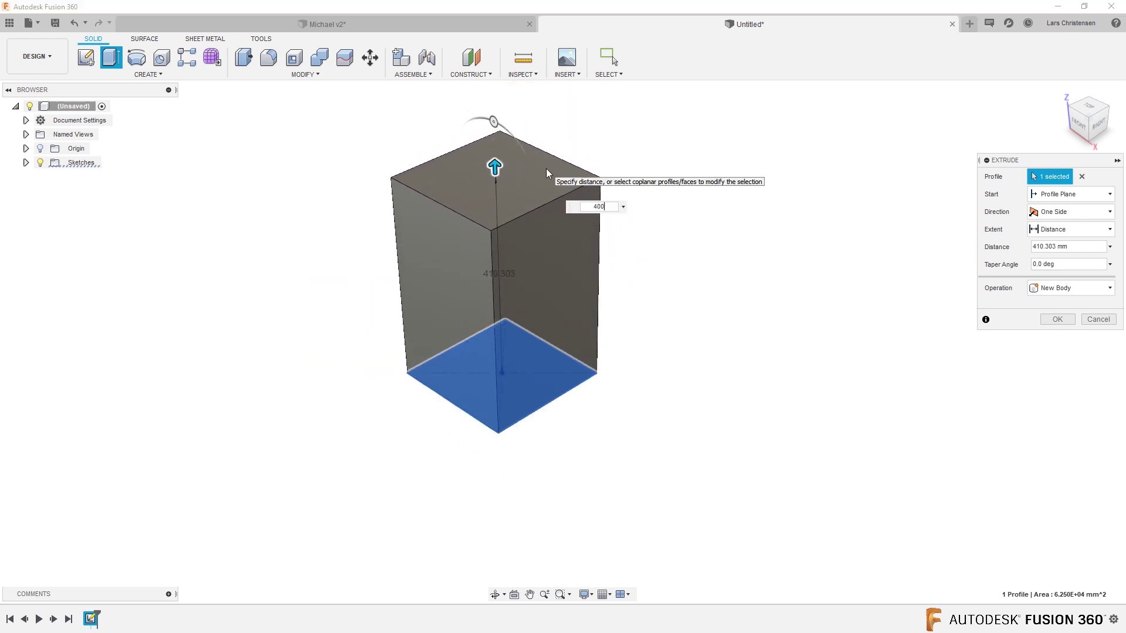
key(Return)
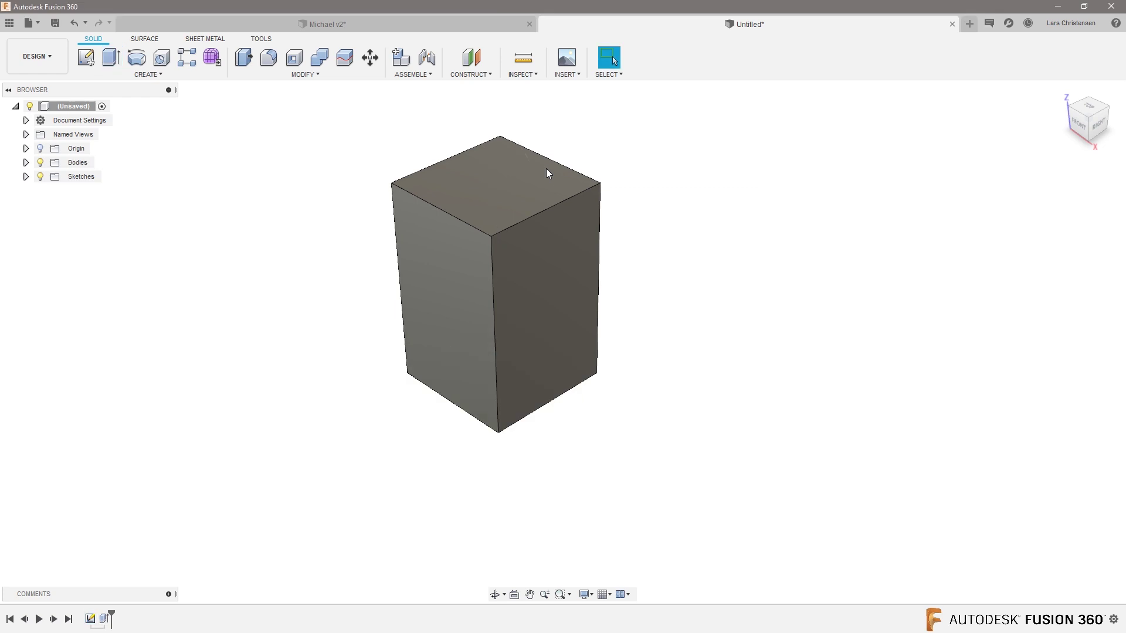
Shell the box with 10 mm walls, leaving the top face open
click(295, 59)
click(488, 200)
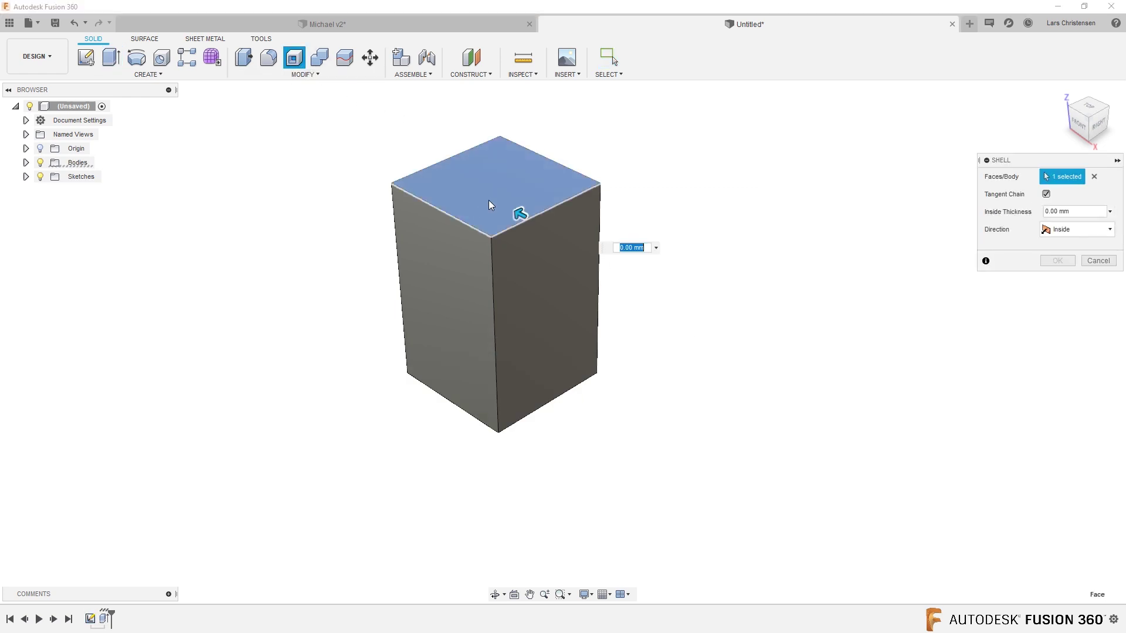
drag(517, 214, 511, 211)
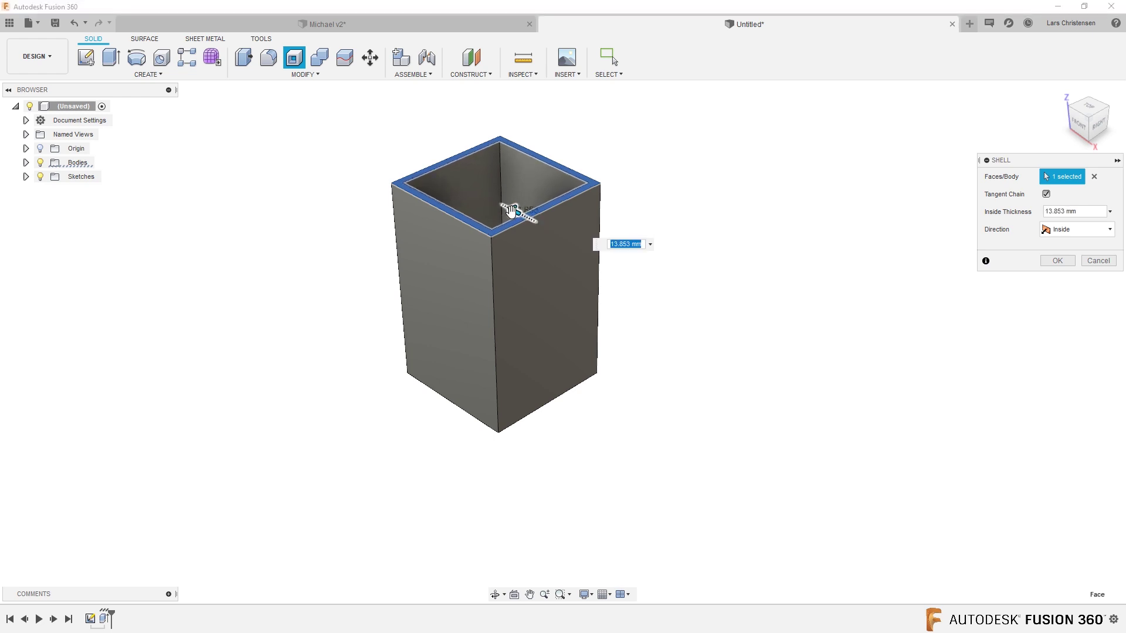
text(10)
key(Return)
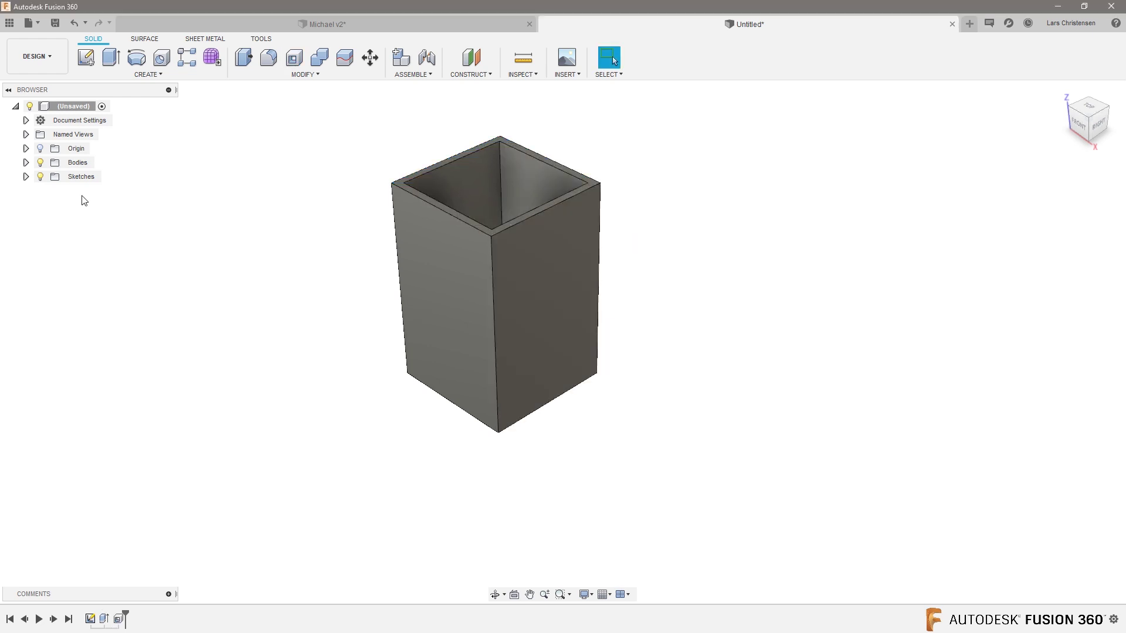
Sketch on the box's front face and draw a large lower circle and a small upper circle
click(86, 57)
click(439, 282)
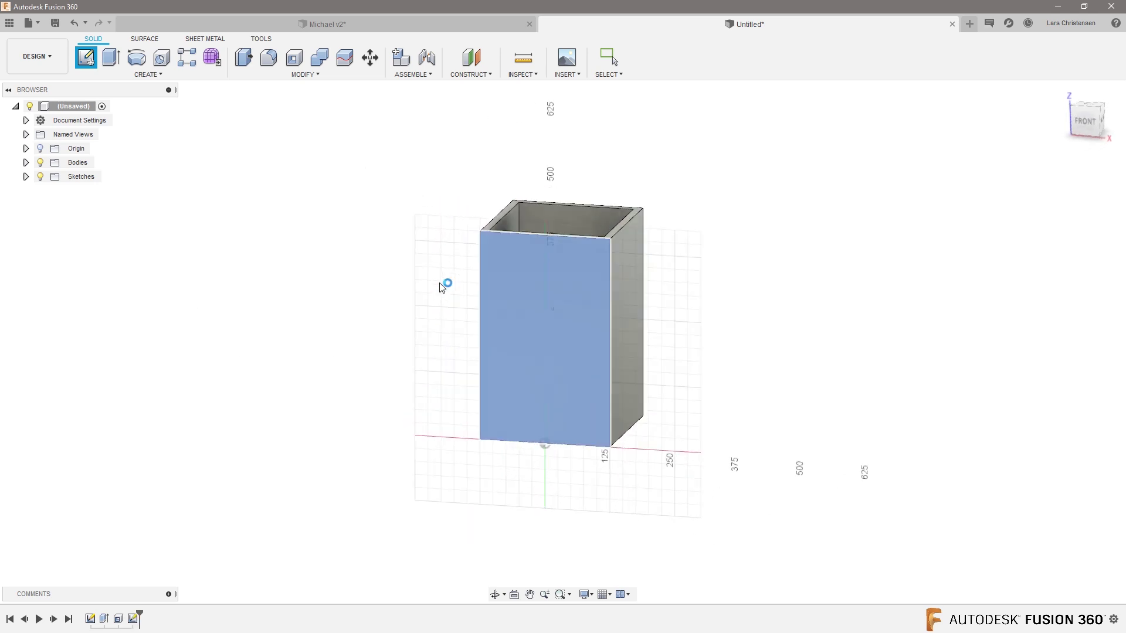
key(c)
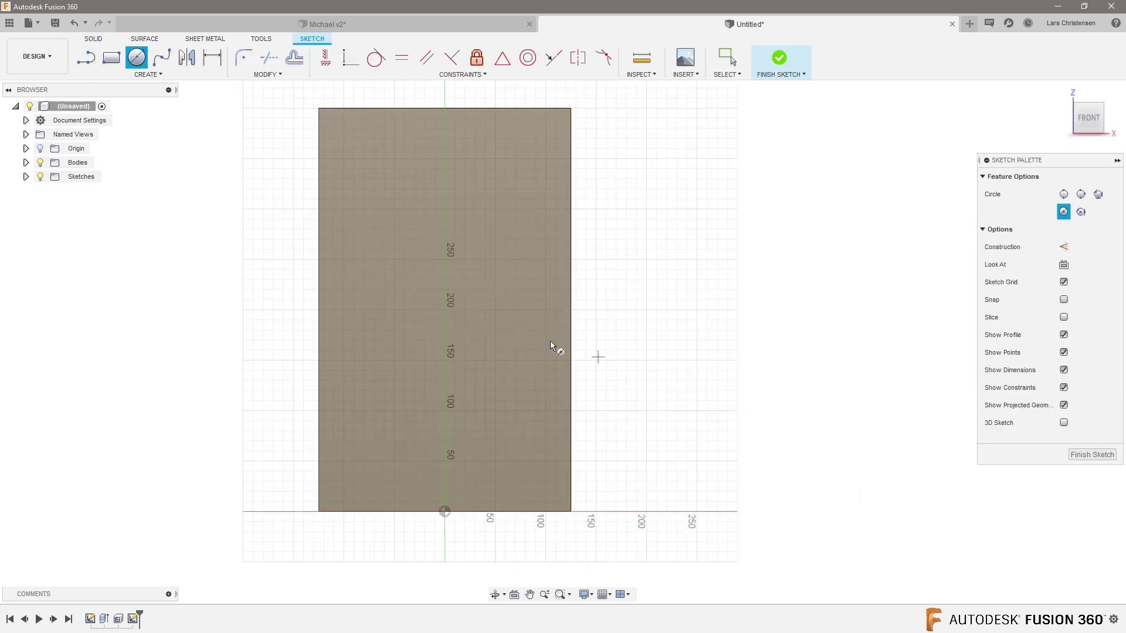
click(427, 388)
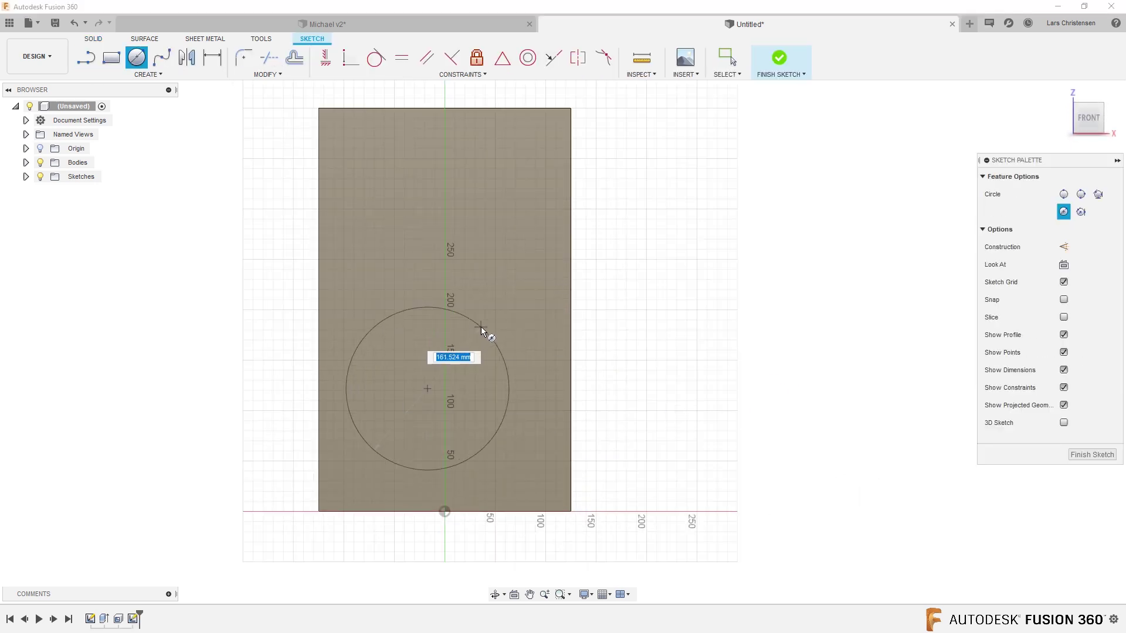
click(489, 326)
click(456, 180)
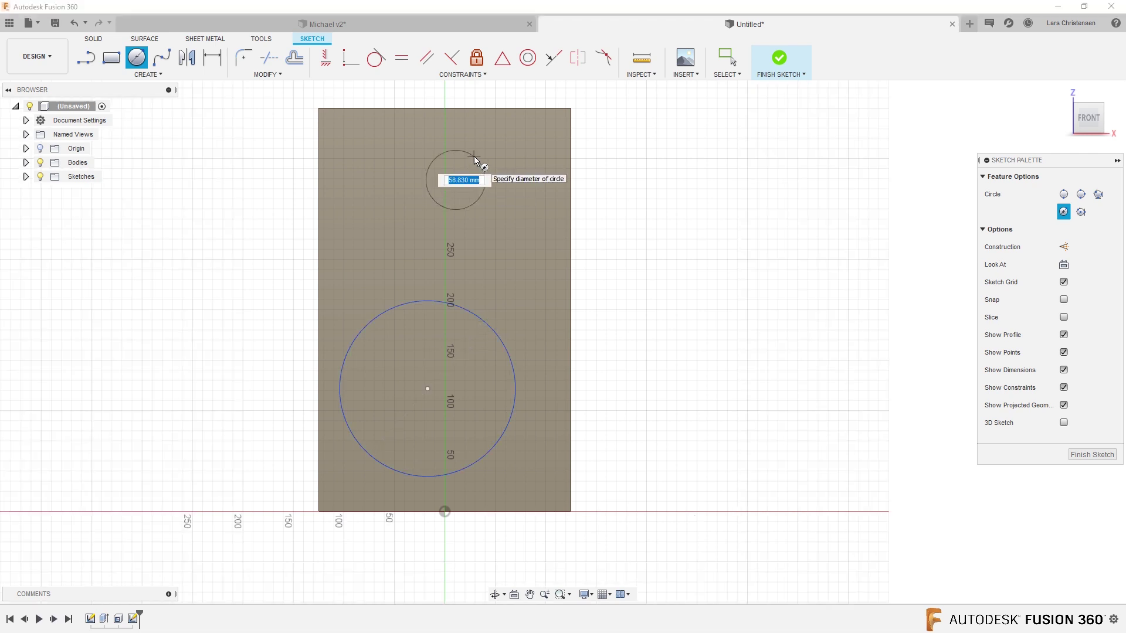
click(473, 156)
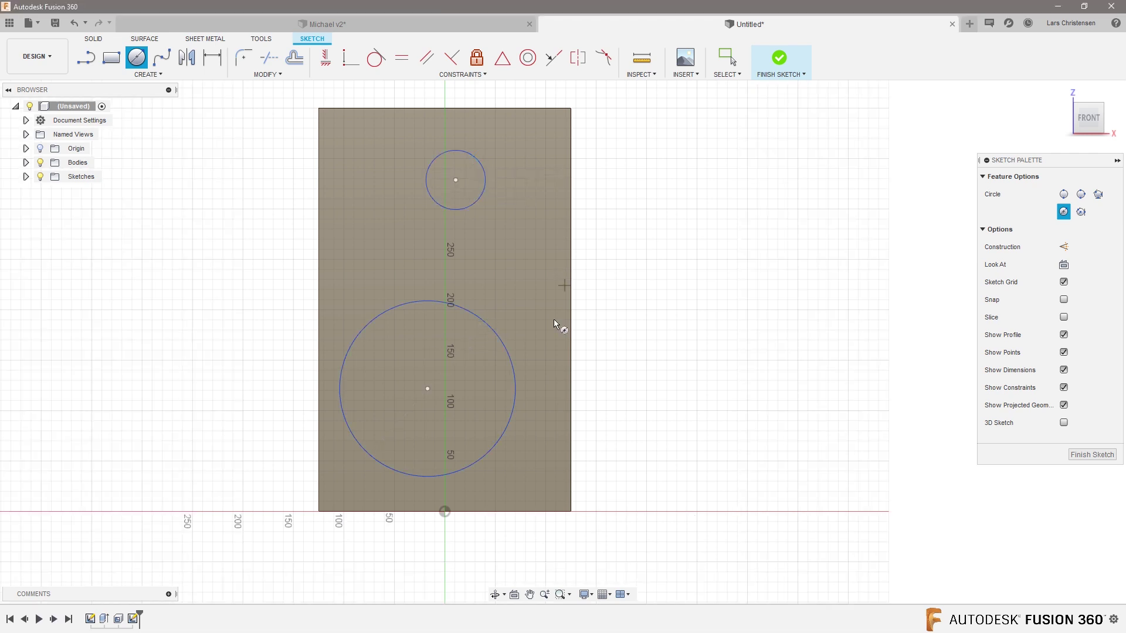
Align both circle centres vertically with the origin
click(326, 58)
click(444, 511)
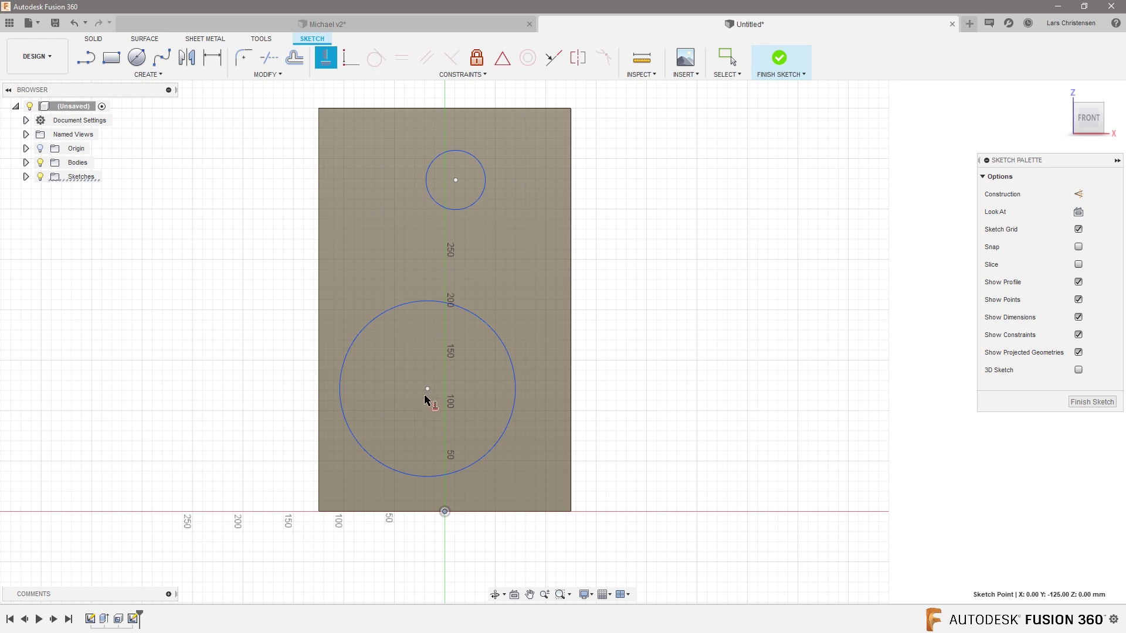
click(428, 389)
click(444, 388)
click(455, 180)
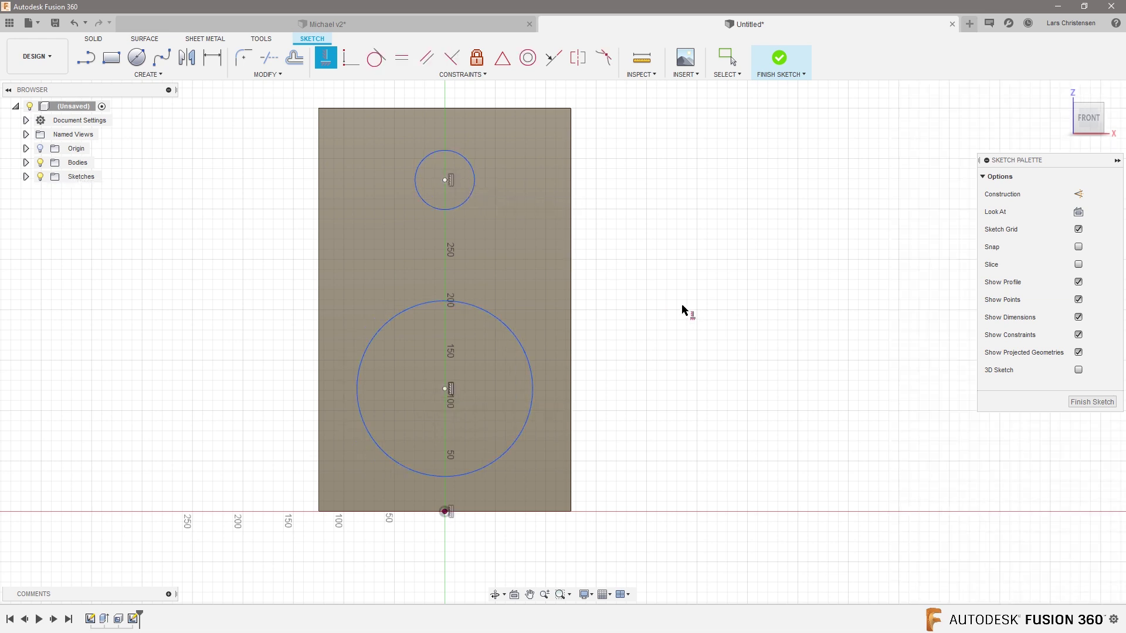
Dimension the large circle to Ø175 mm and the small circle to Ø60 mm
key(d)
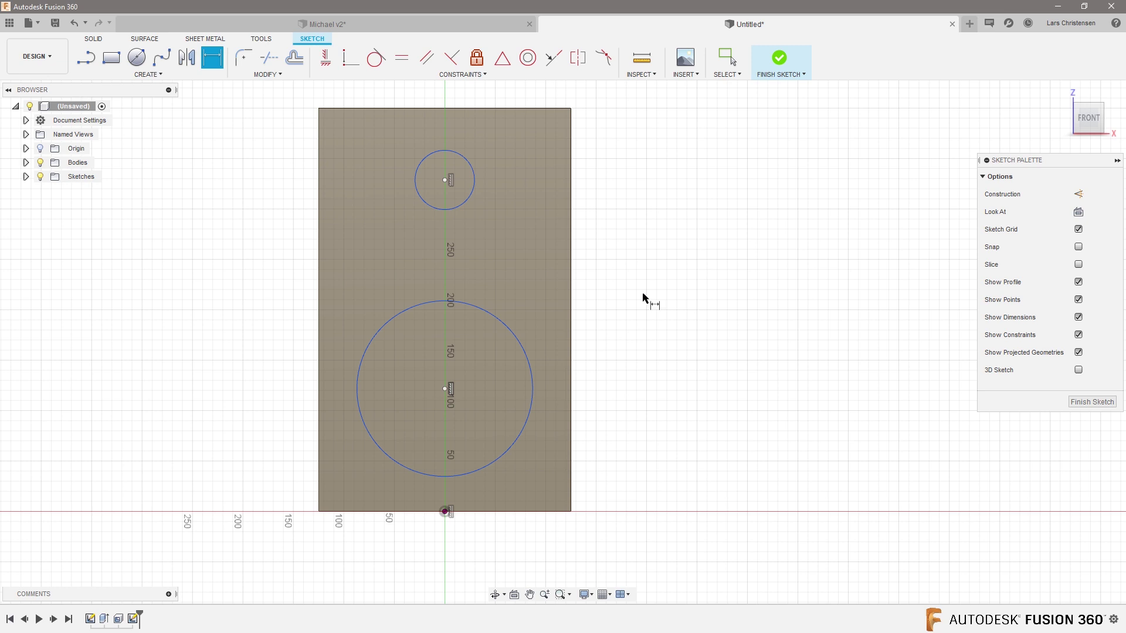
click(510, 336)
click(631, 279)
text(175)
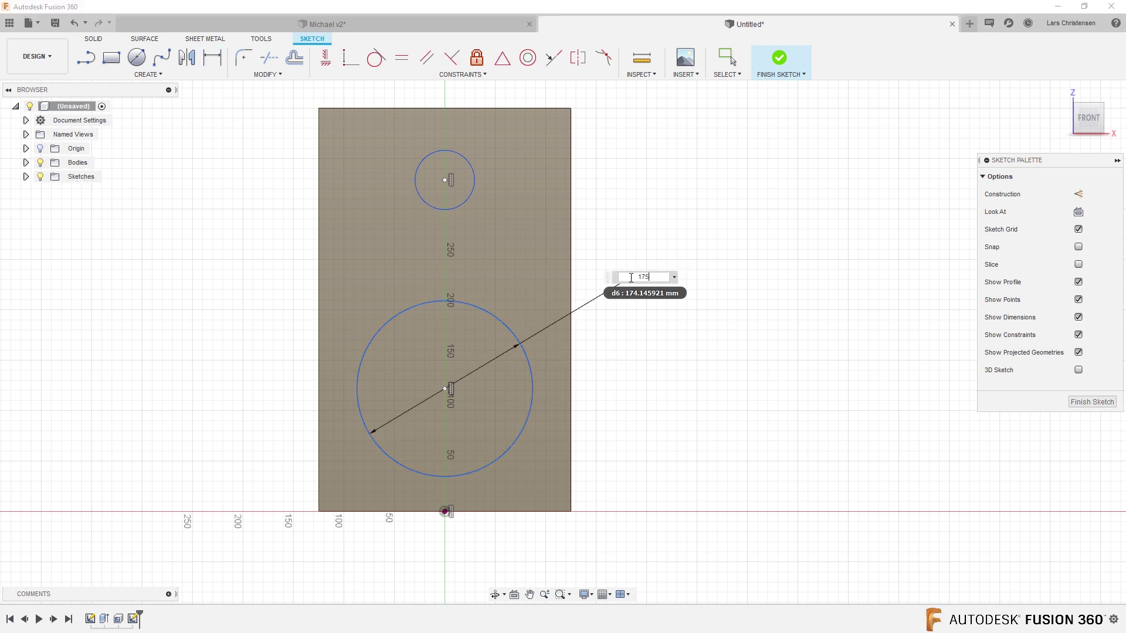
key(Return)
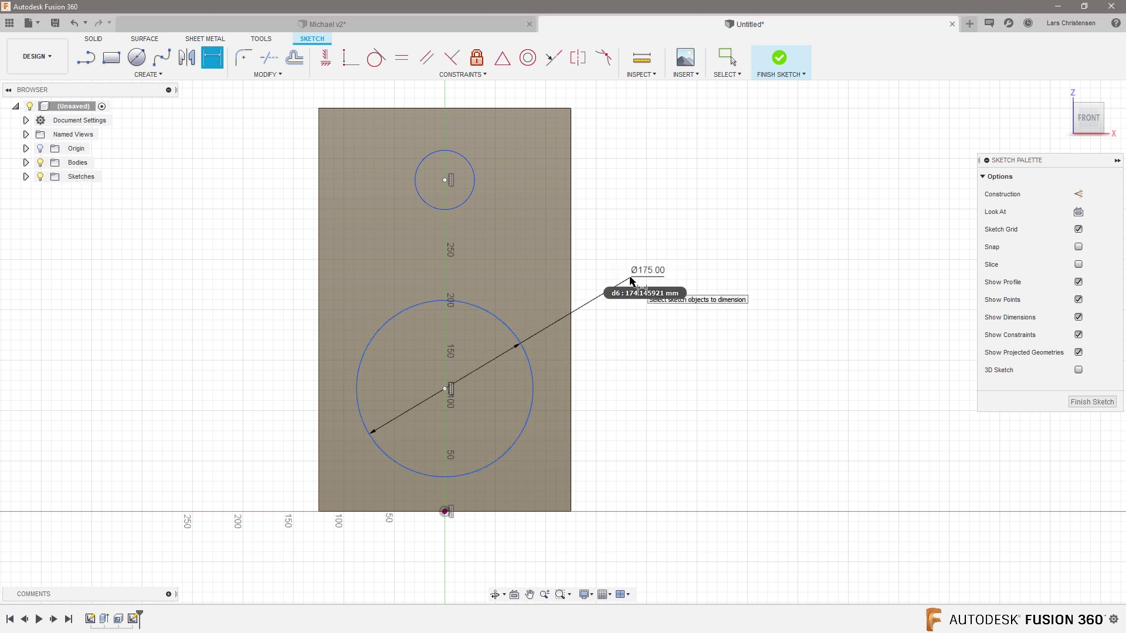
click(472, 181)
click(600, 128)
text(60)
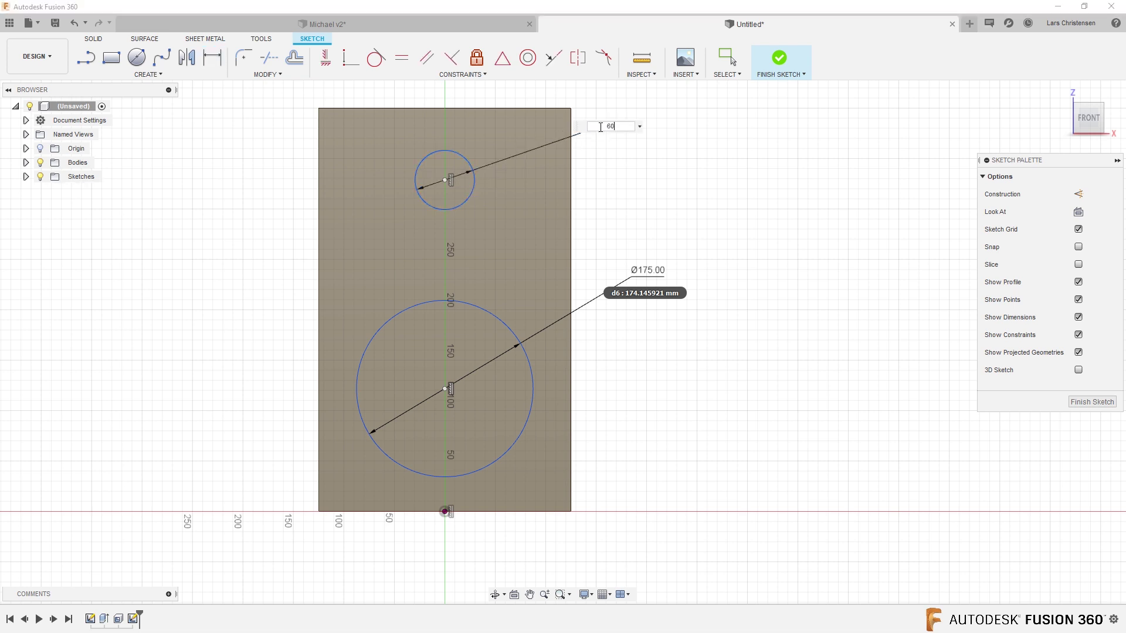
key(Return)
Place the large circle's centre 120 mm and the small circle's 330 mm above the bottom
click(445, 511)
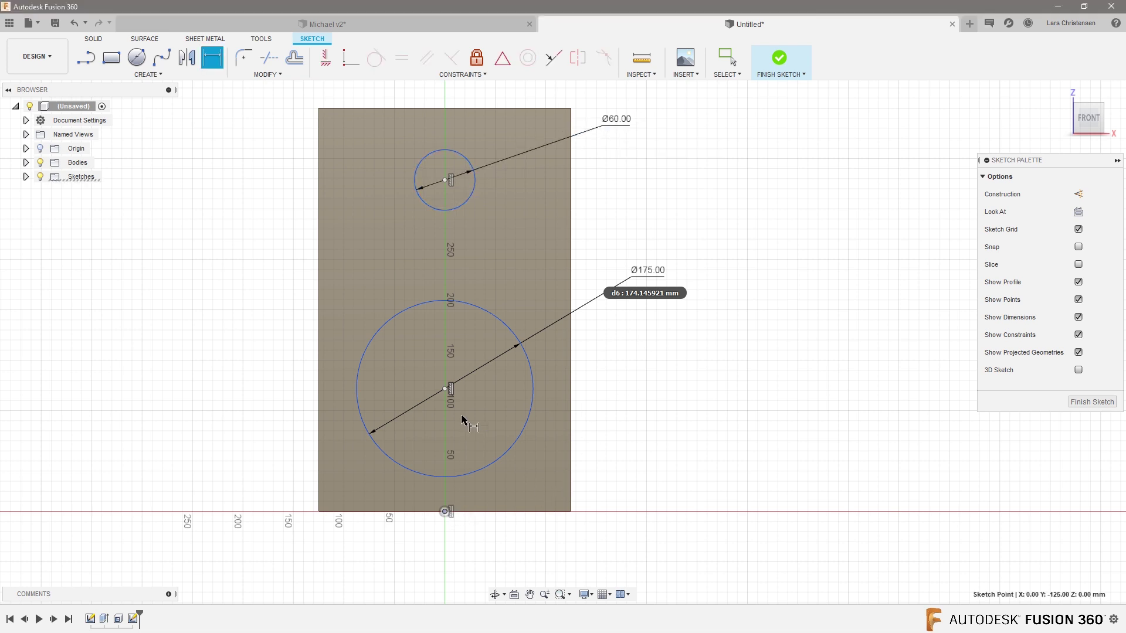
click(445, 389)
click(645, 431)
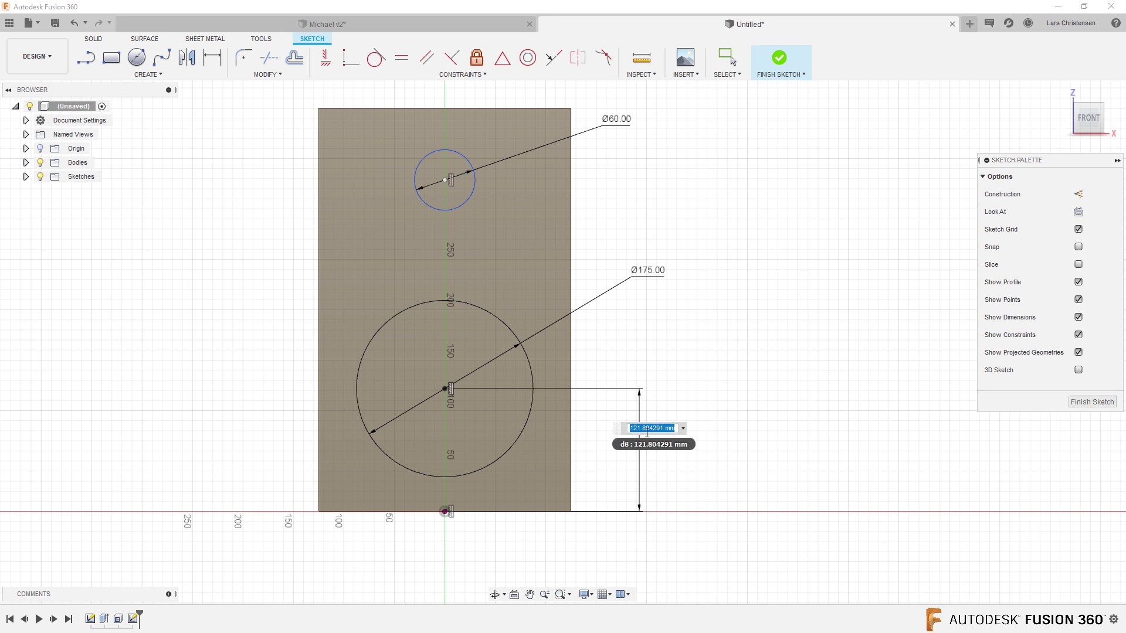
text(120)
key(Return)
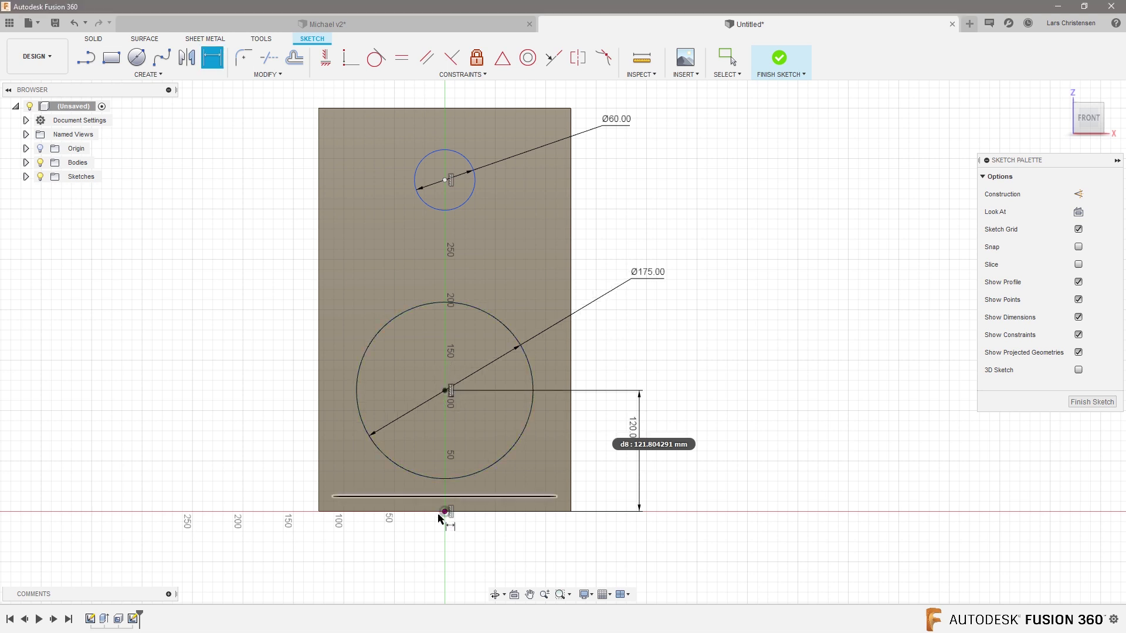
click(445, 512)
click(445, 181)
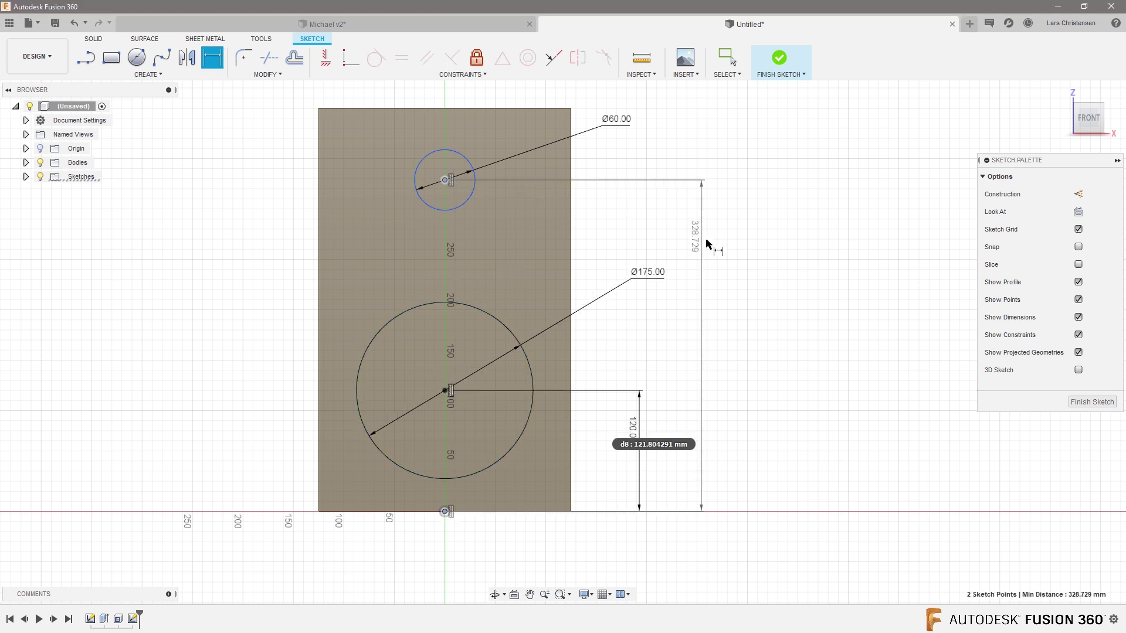
click(743, 253)
text(330)
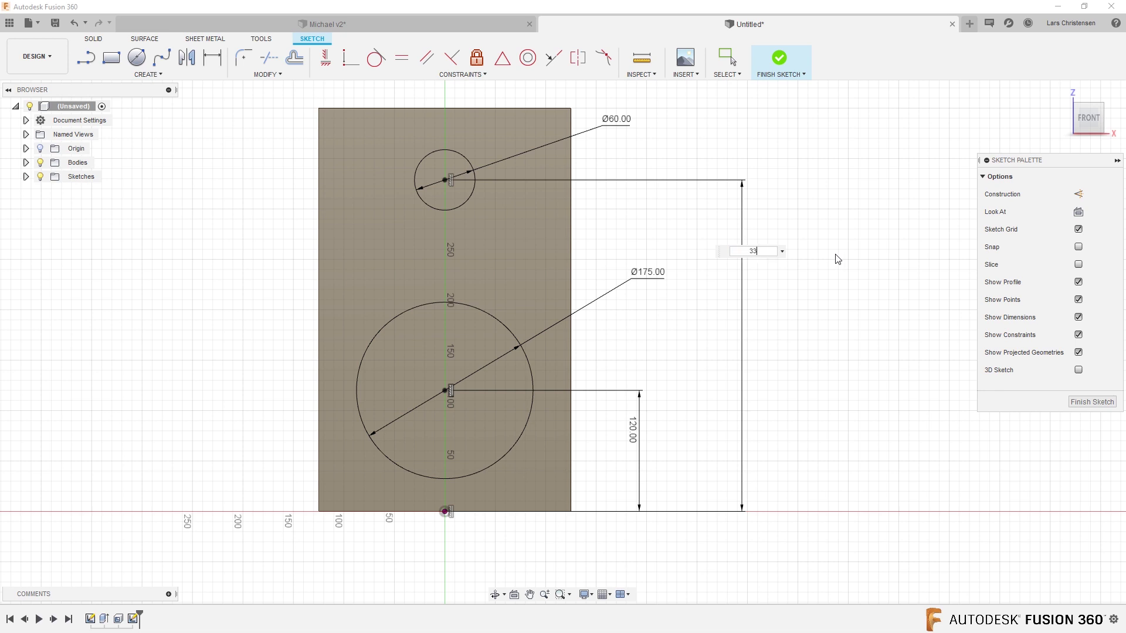
key(Return)
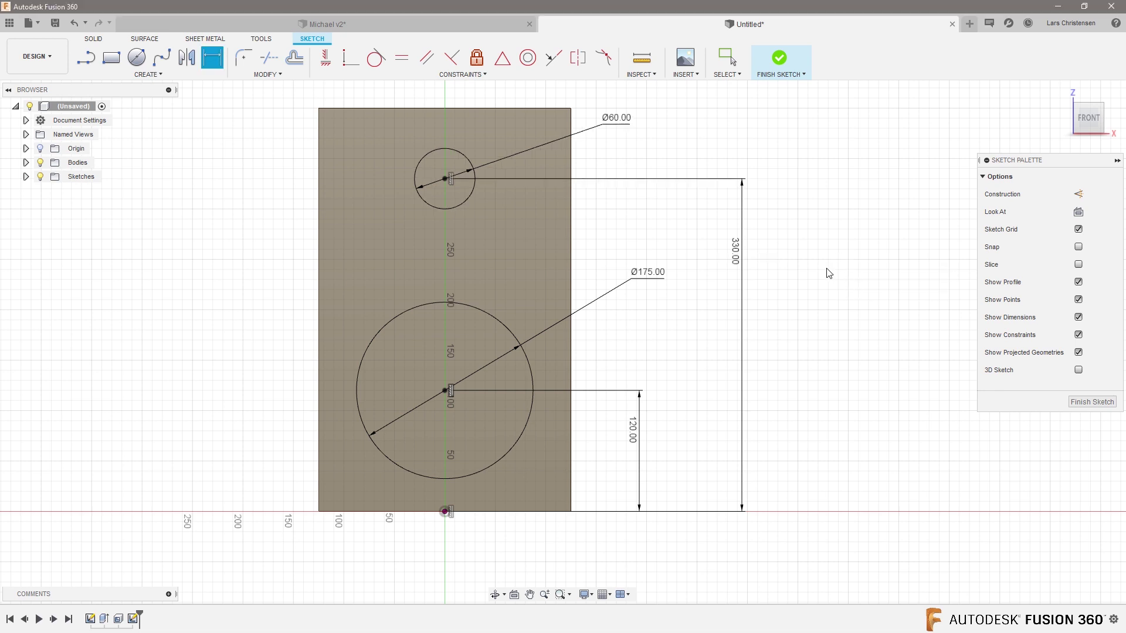
Extrude-cut the Ø175 and Ø60 mm circle profiles through the front wall as holes
key(e)
click(448, 368)
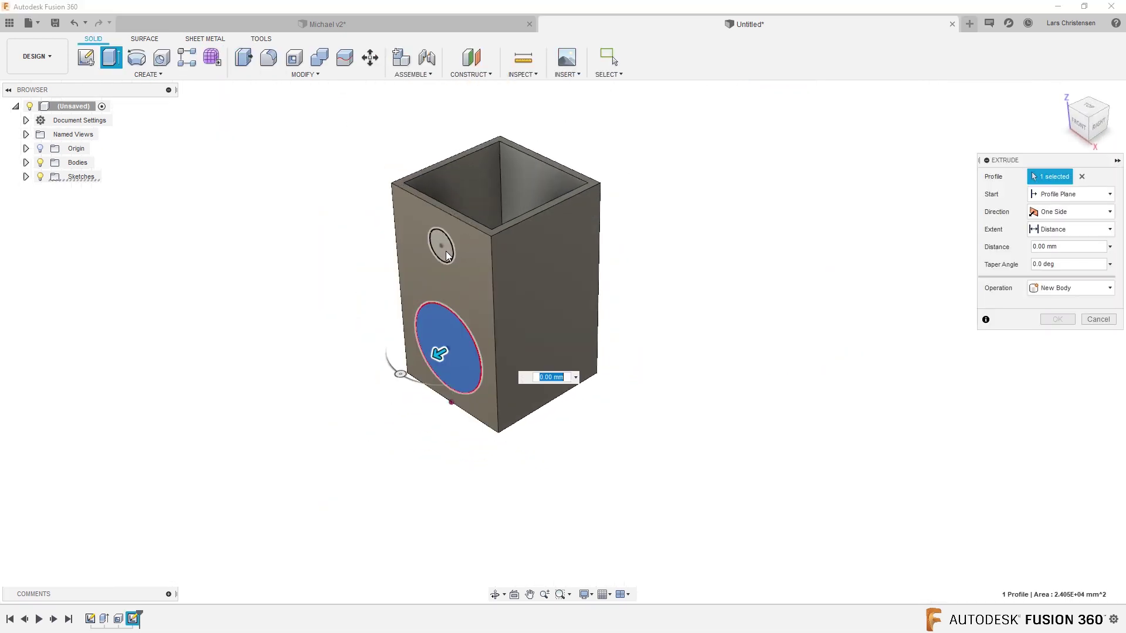
click(445, 250)
drag(440, 243, 476, 228)
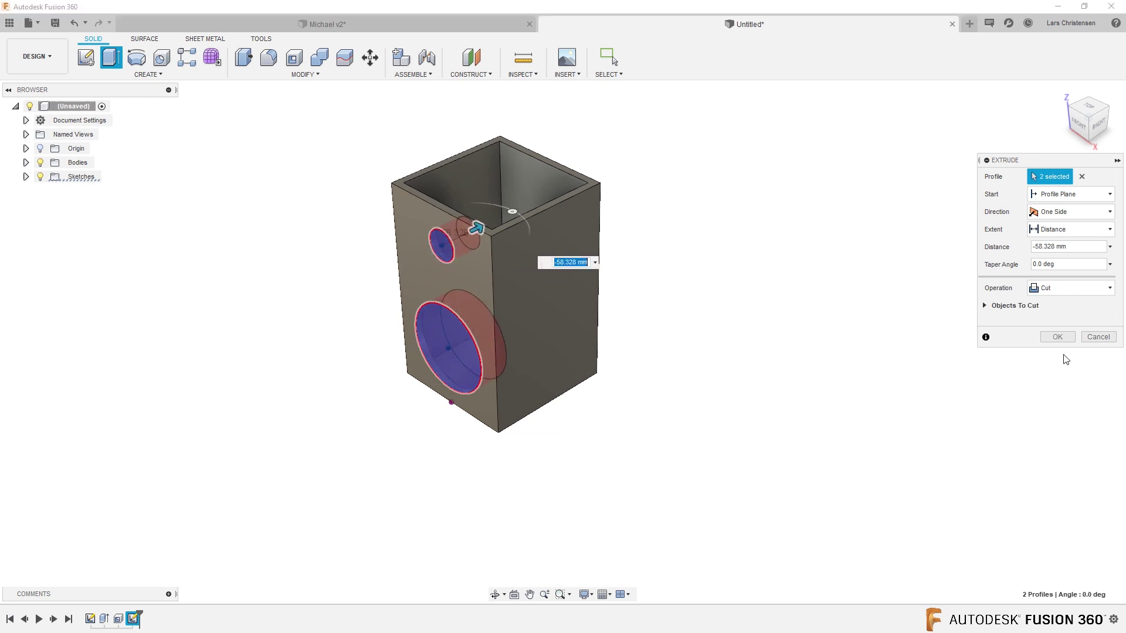
click(1057, 337)
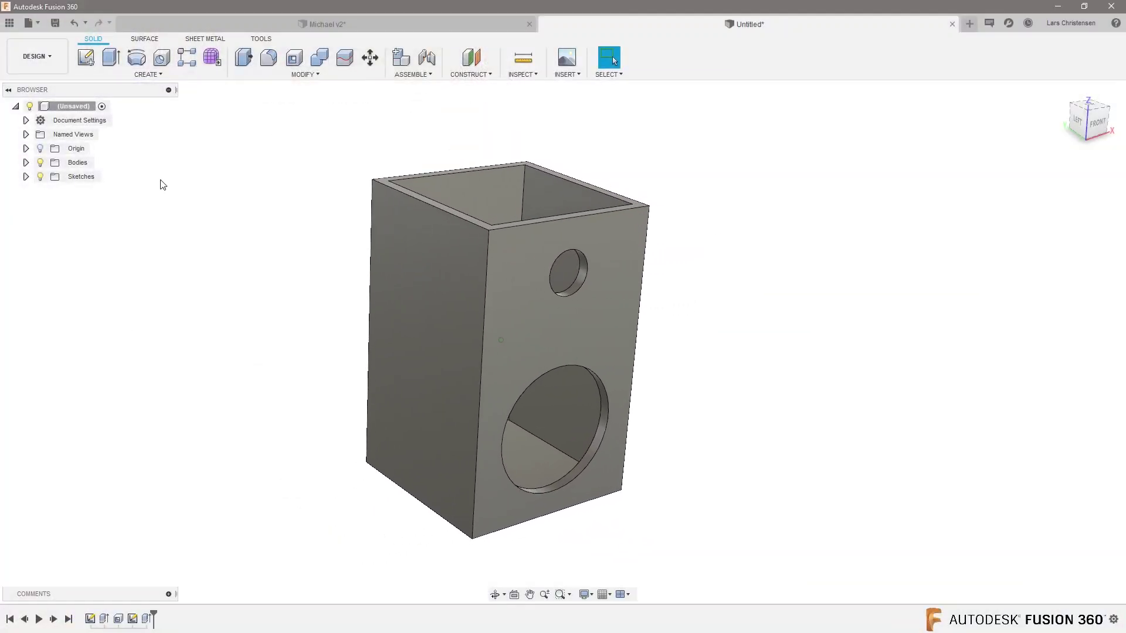
click(304, 74)
click(165, 74)
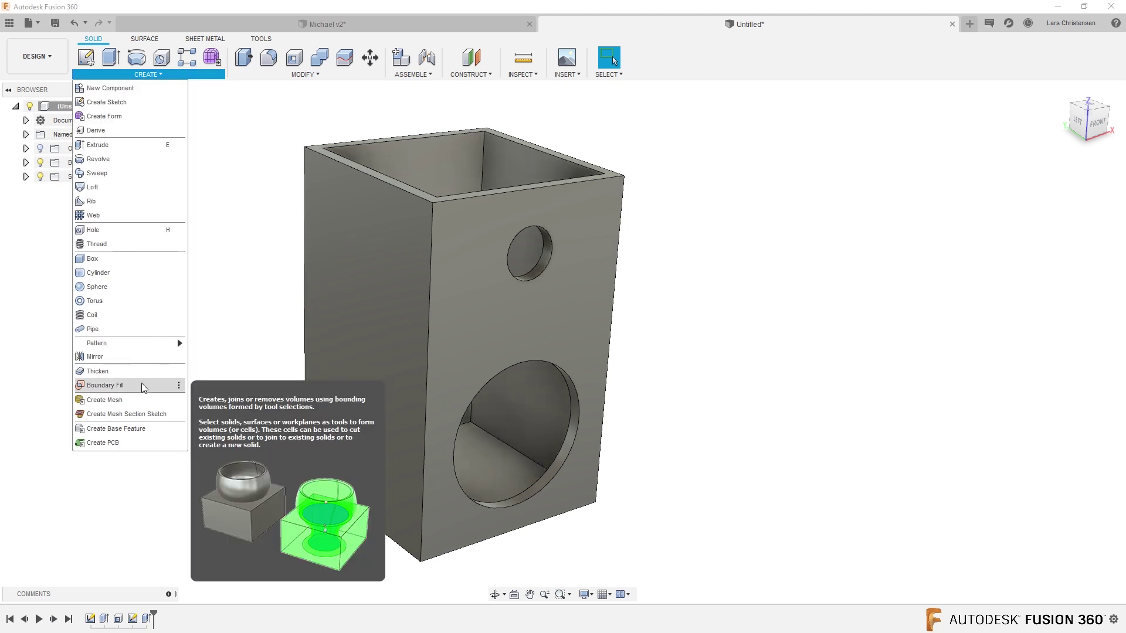
click(254, 274)
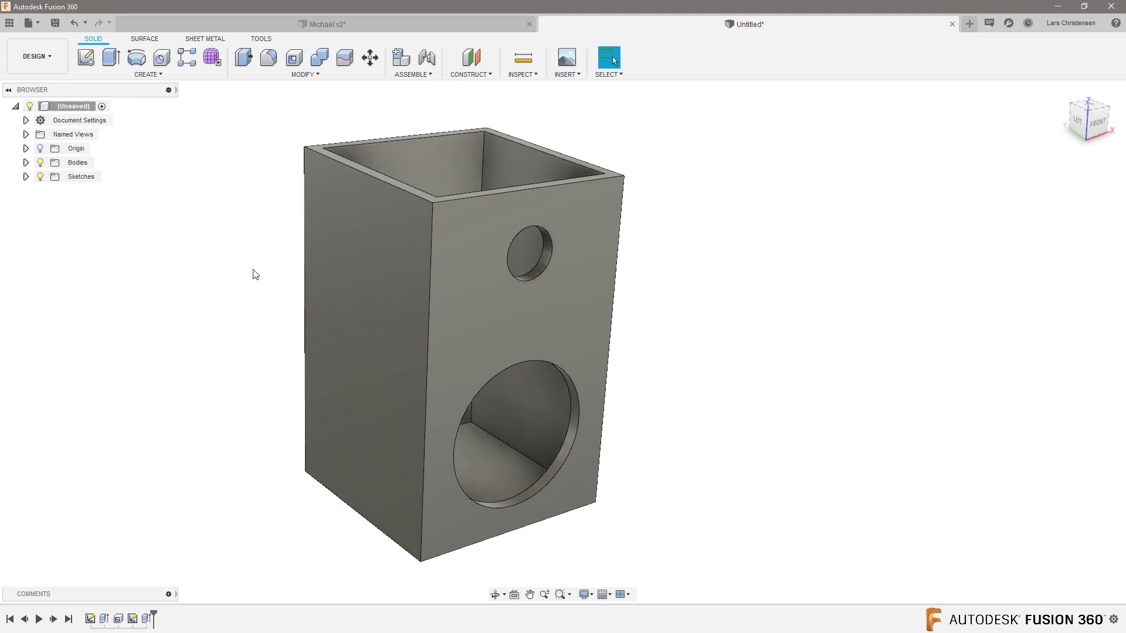
scroll(252, 318, up, 1)
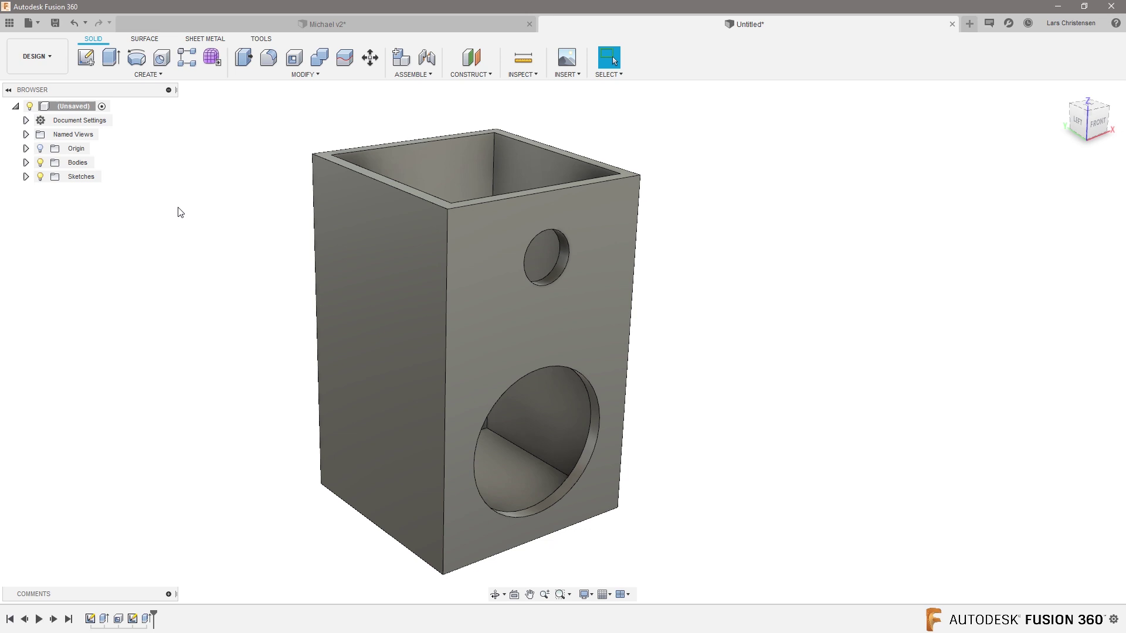
Create a Patch surface from the four inner top edges to close the box's top
click(144, 40)
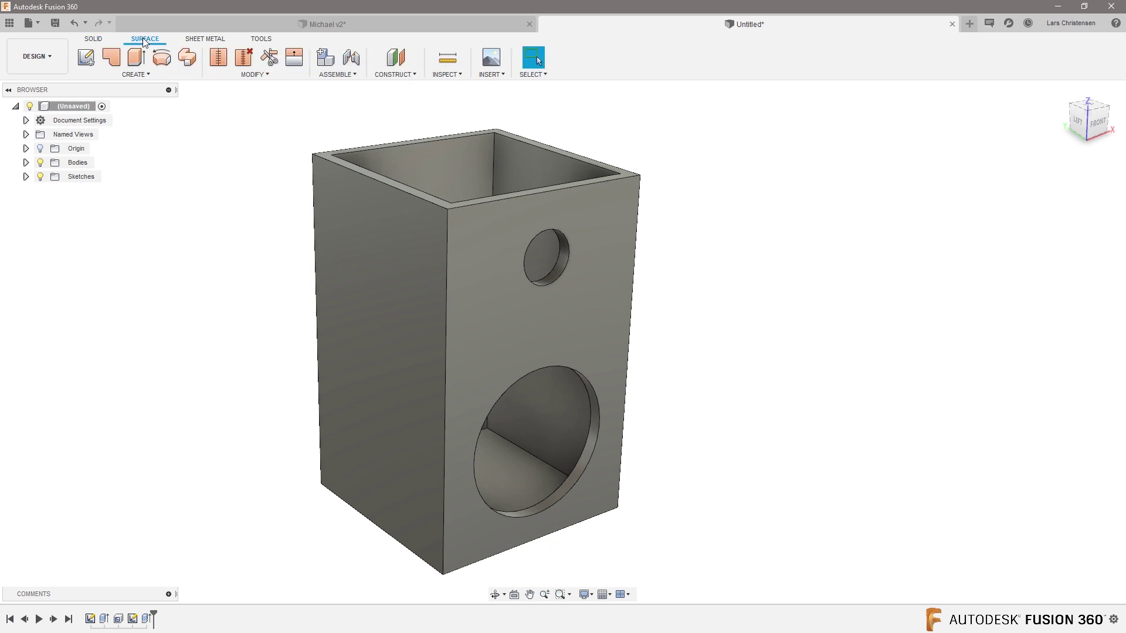
click(114, 55)
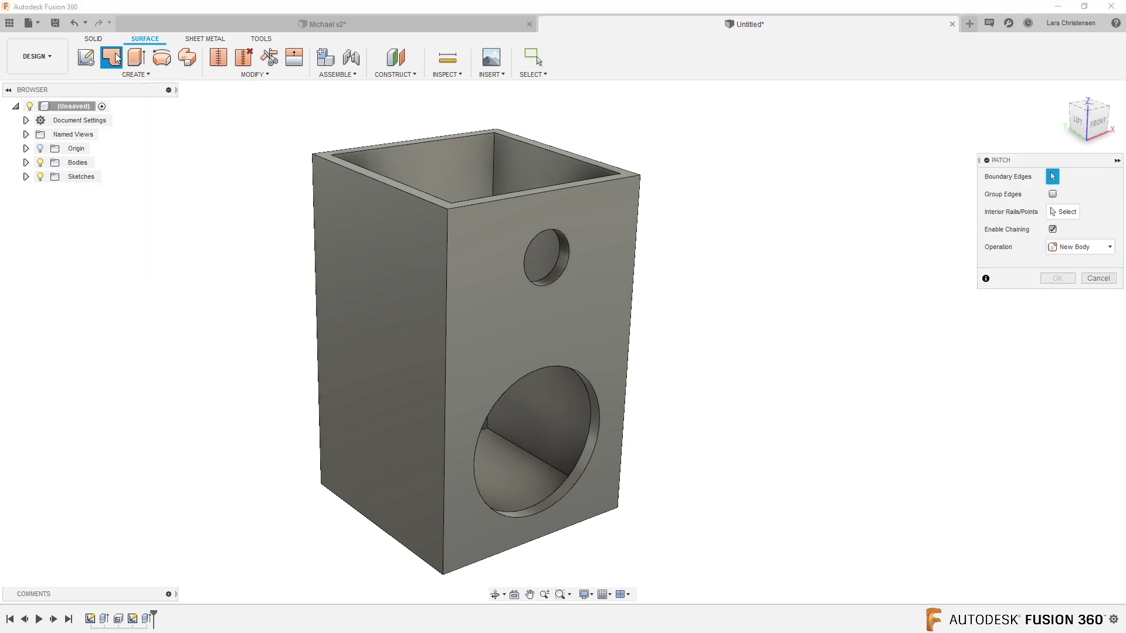
click(363, 152)
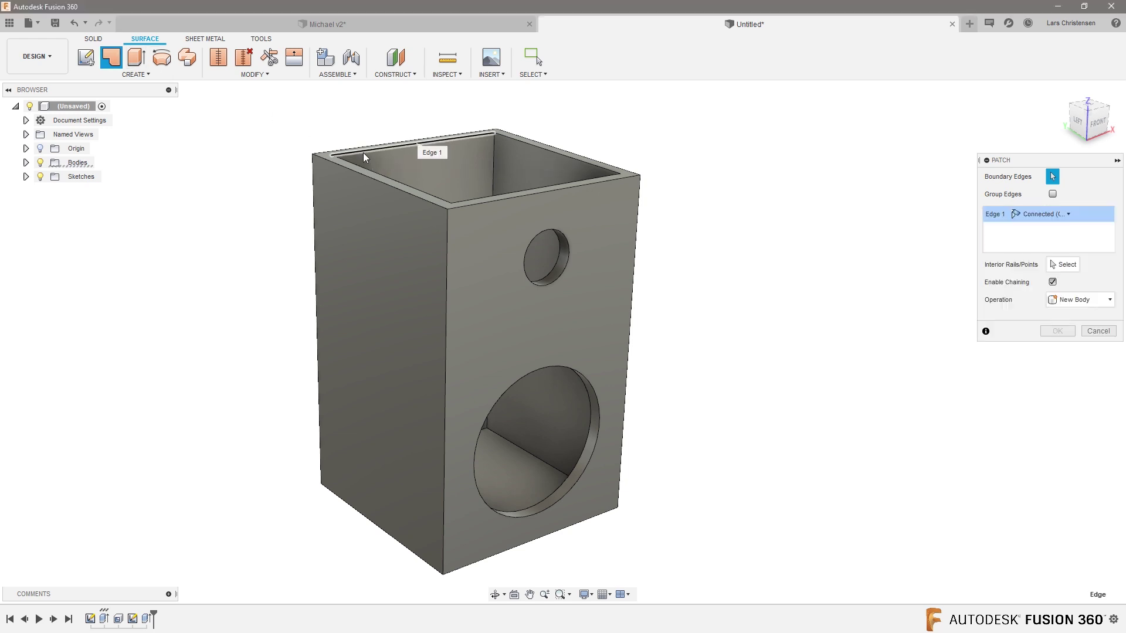
click(561, 154)
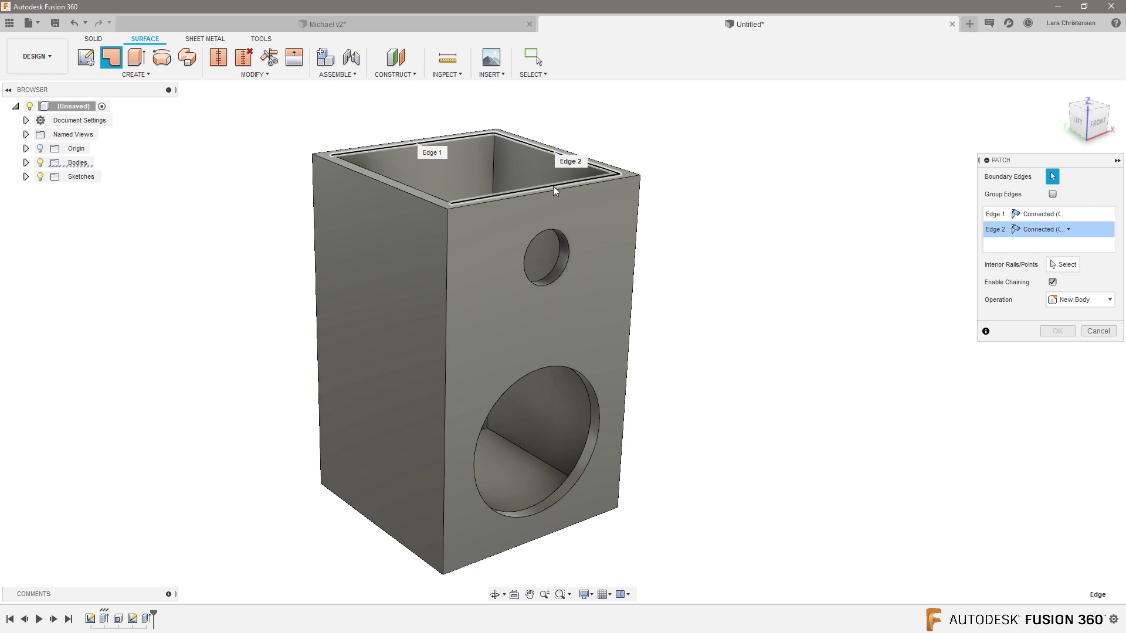
click(553, 186)
click(424, 194)
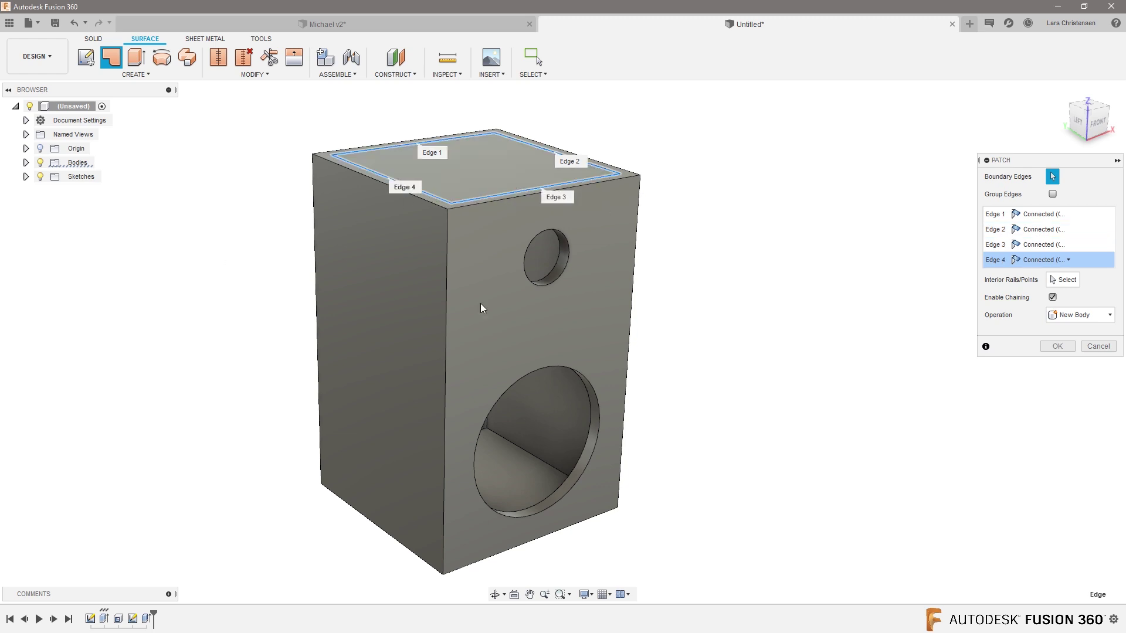
click(1057, 345)
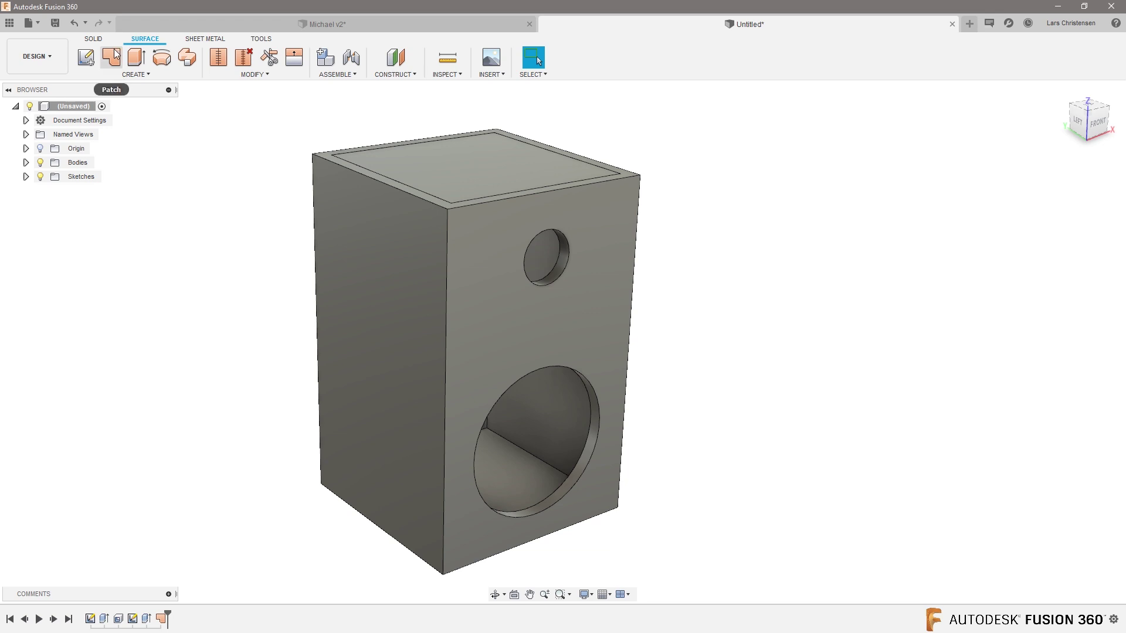
Repeat Patch on the Ø175 mm hole's rim to cover the large hole
click(543, 501)
right_click(778, 322)
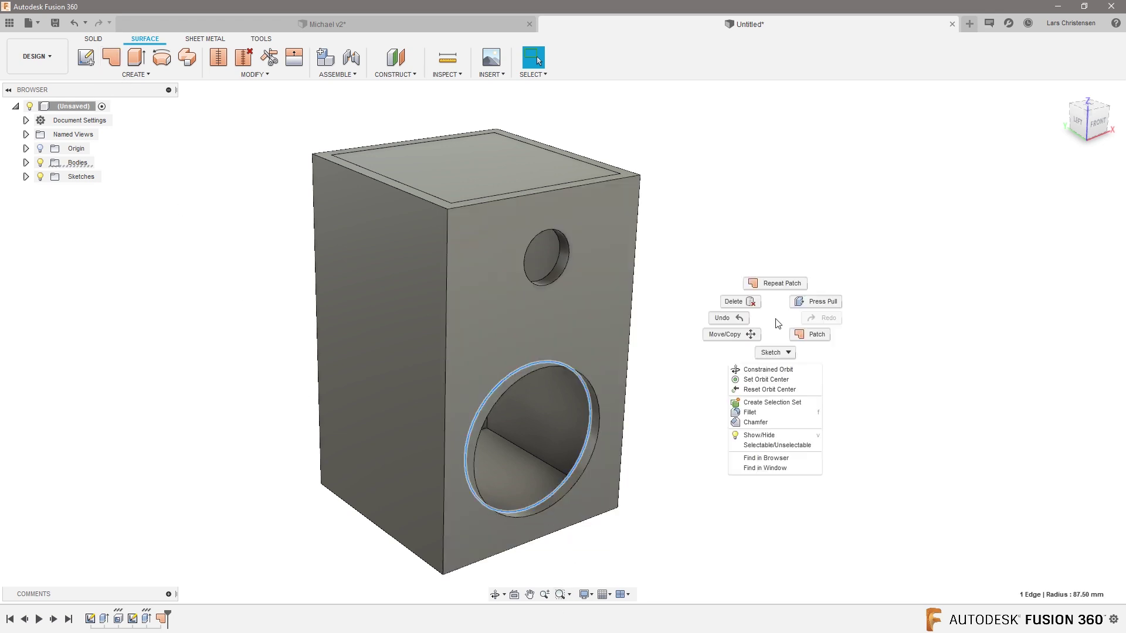
click(776, 285)
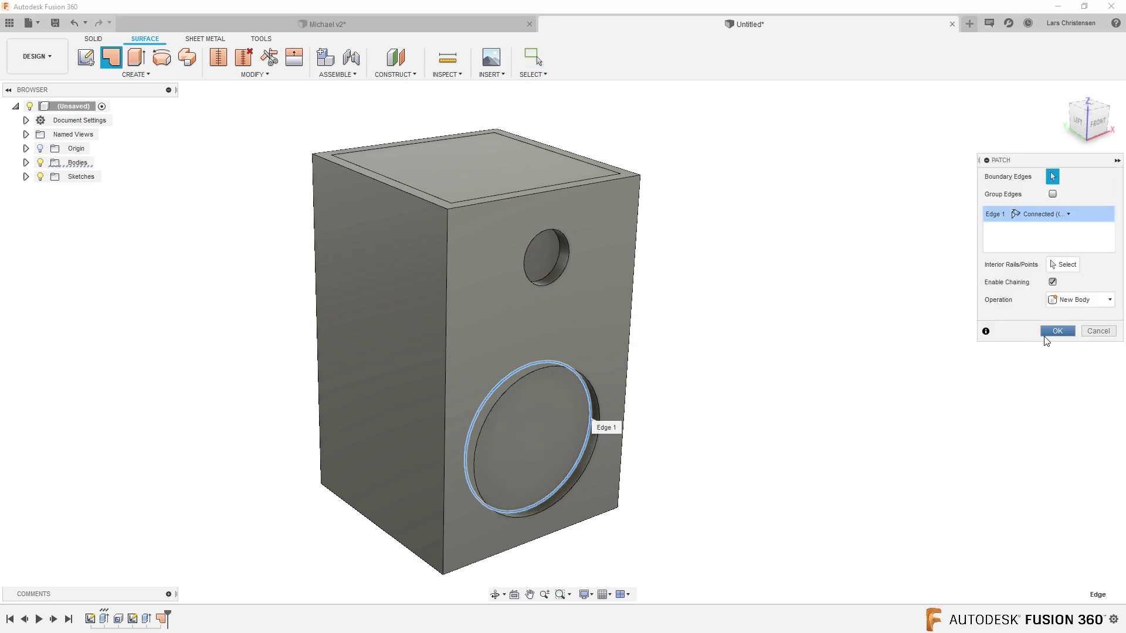
click(1055, 331)
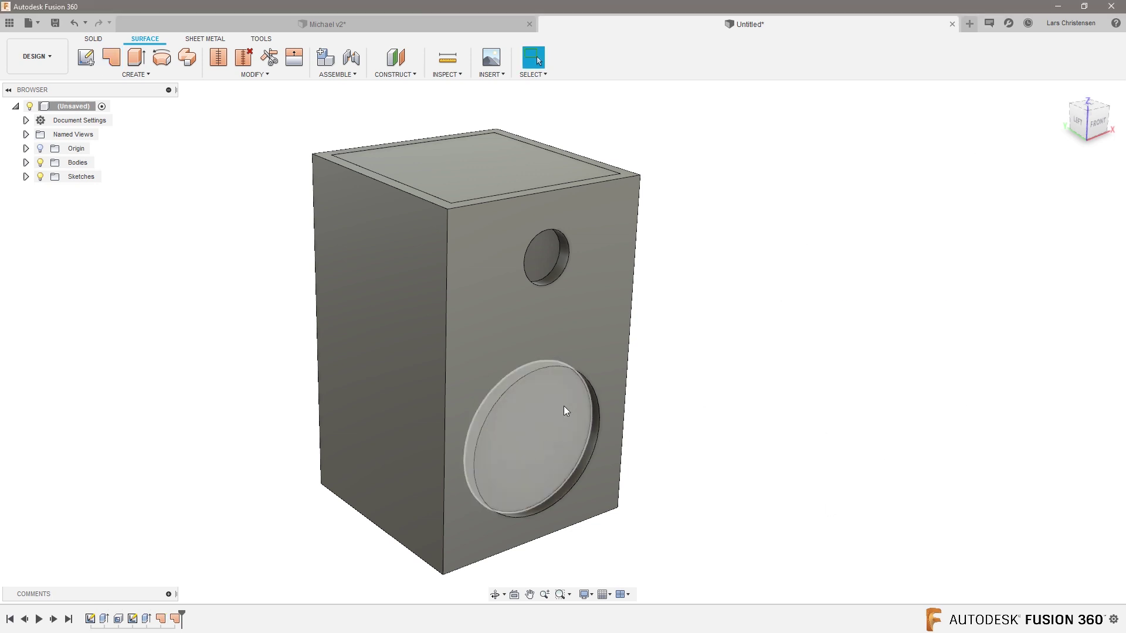
Repeat Patch on the Ø60 mm hole's rim to cover the small hole
right_click(755, 291)
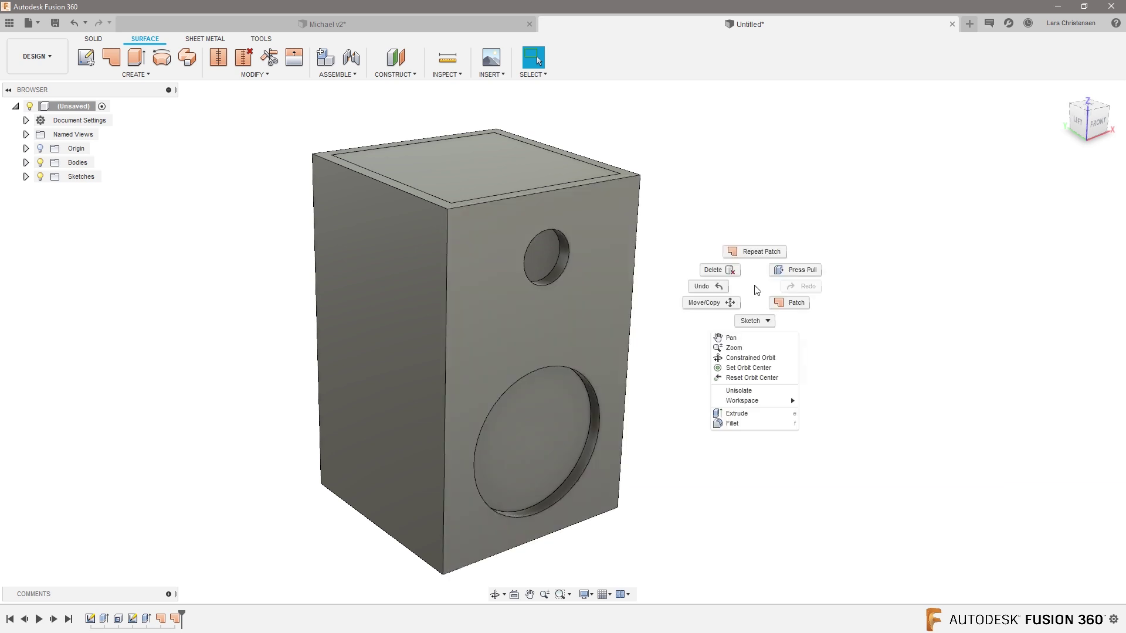
click(755, 253)
click(554, 272)
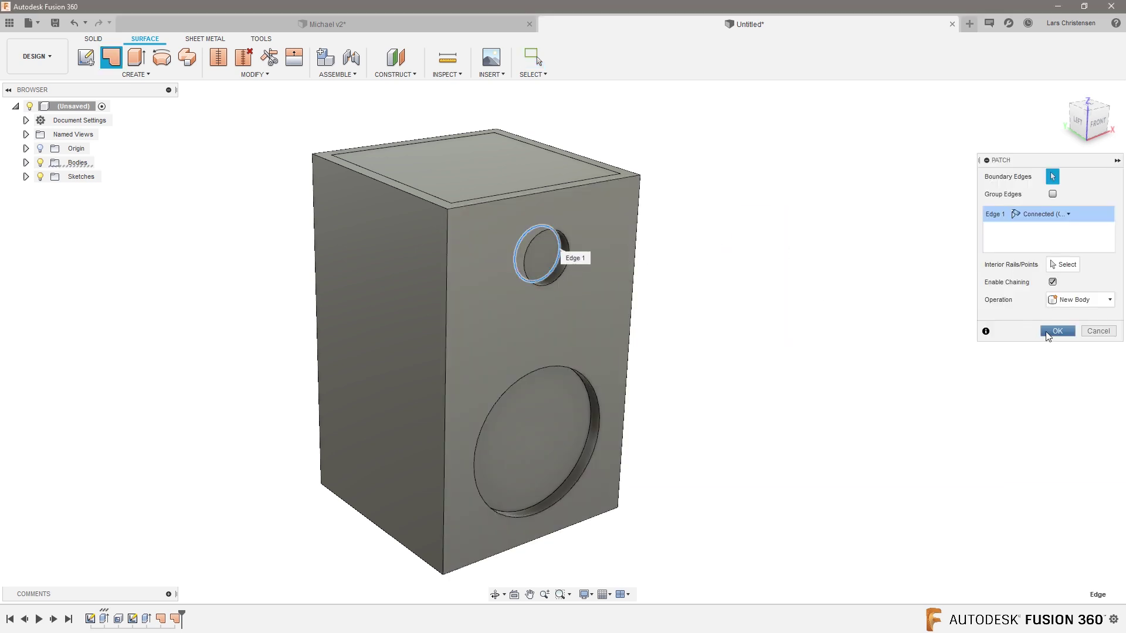
click(1047, 334)
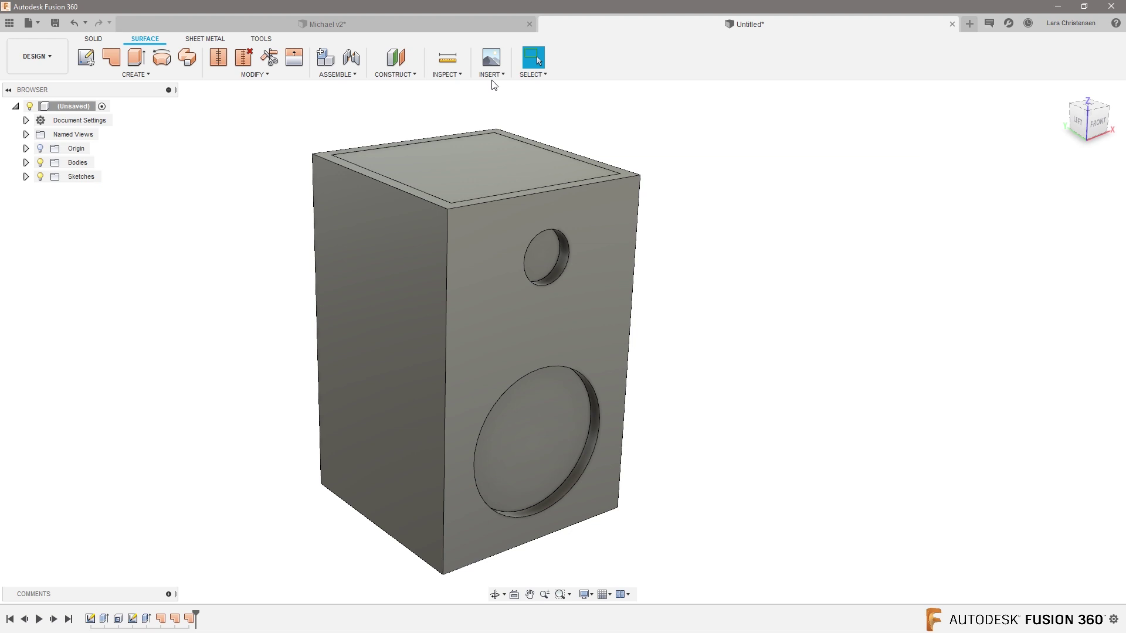
click(446, 74)
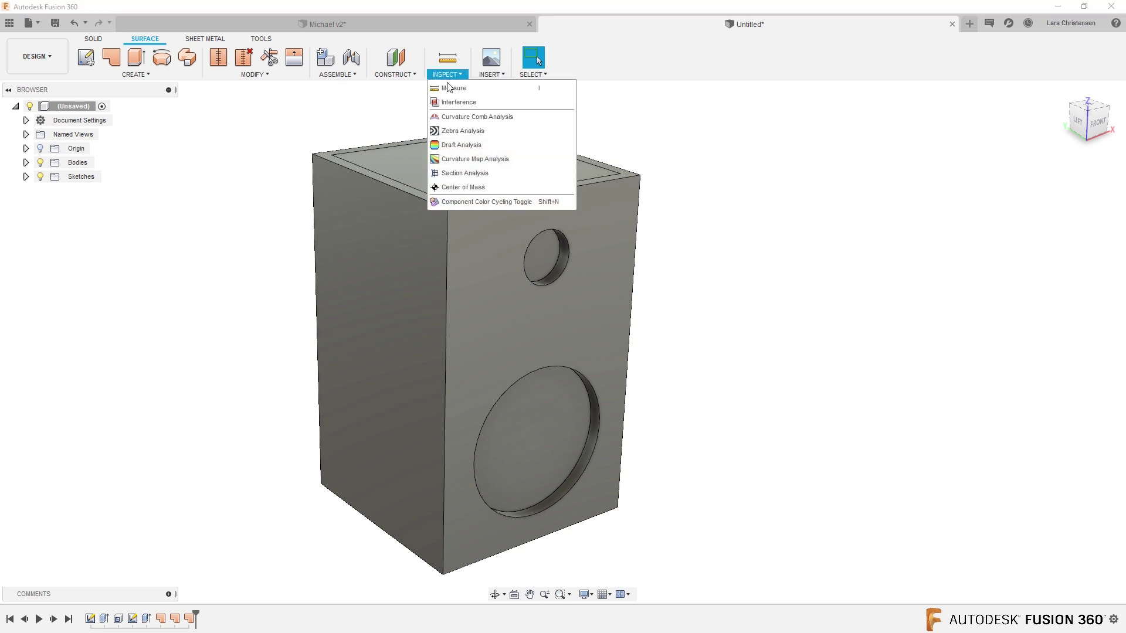
click(441, 172)
click(413, 269)
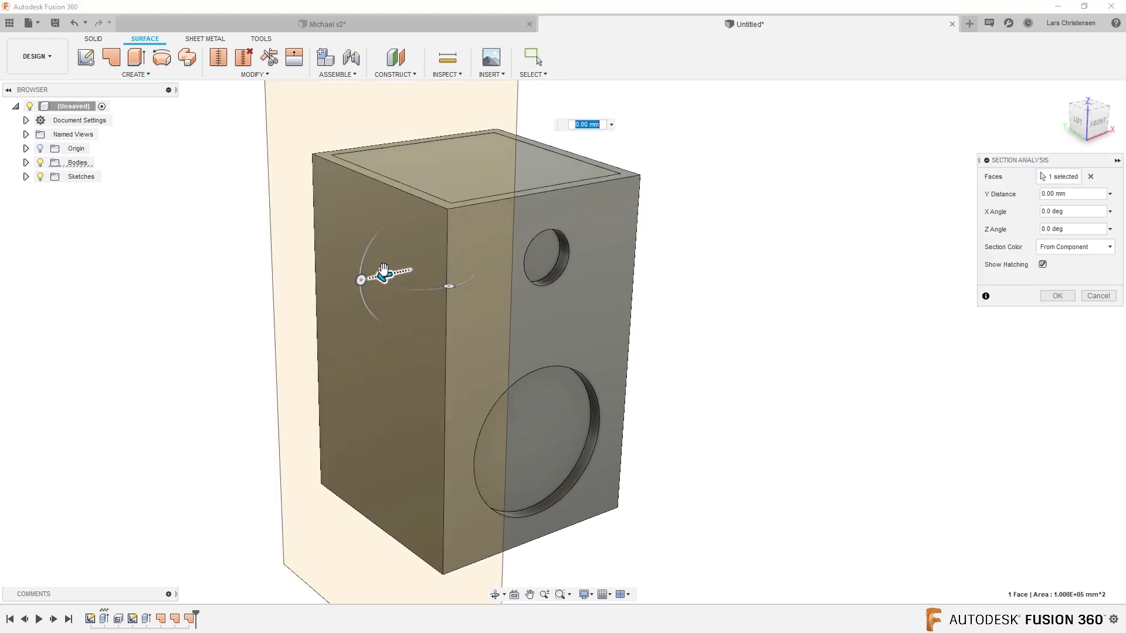
drag(382, 269, 394, 271)
scroll(434, 167, up, 2)
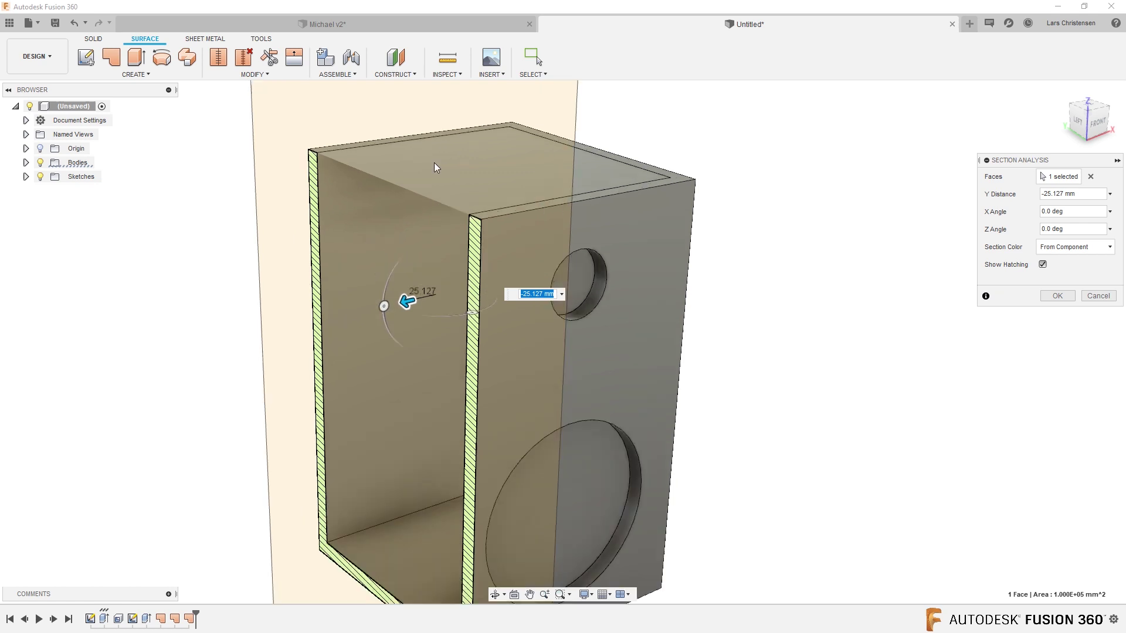
scroll(436, 170, up, 2)
drag(406, 339, 527, 317)
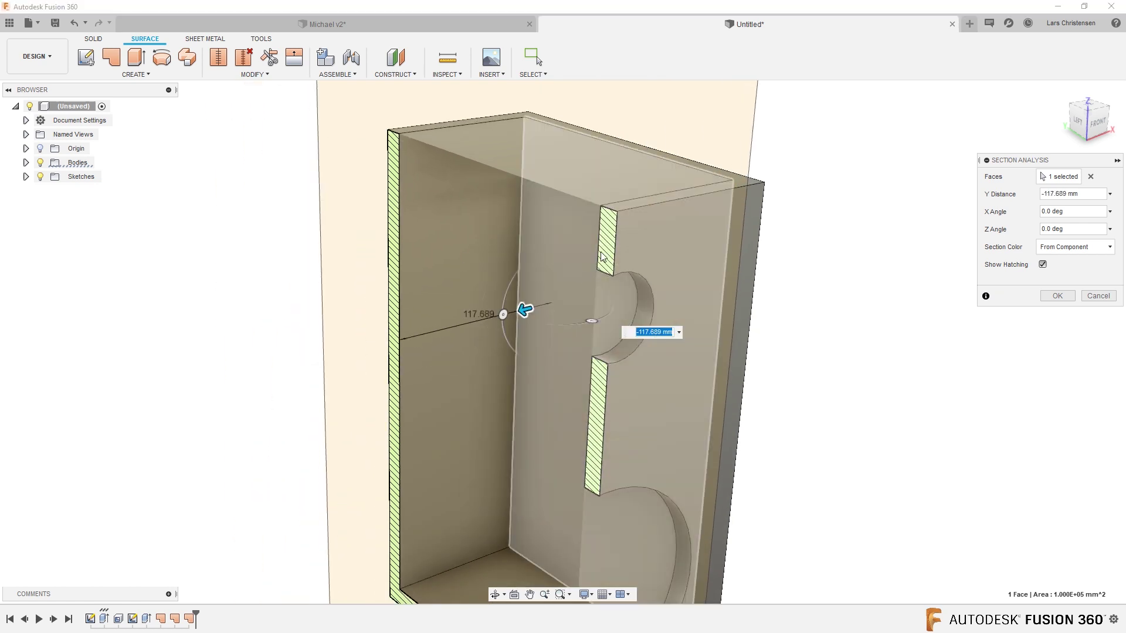
shift+middle_drag(602, 256, 732, 166)
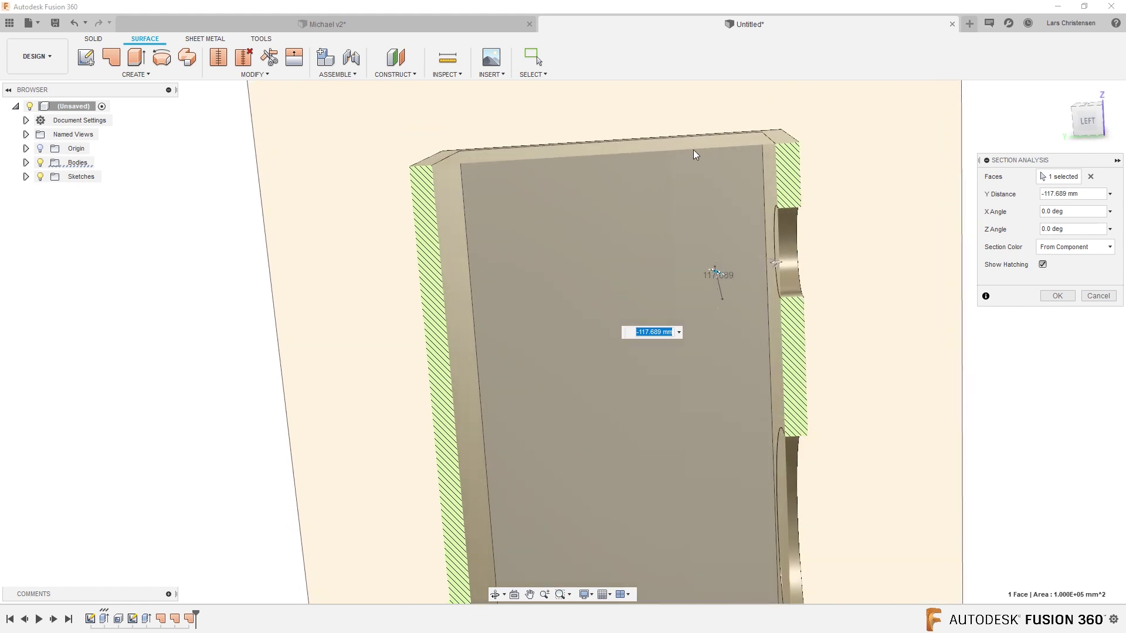
shift+middle_drag(531, 173, 971, 501)
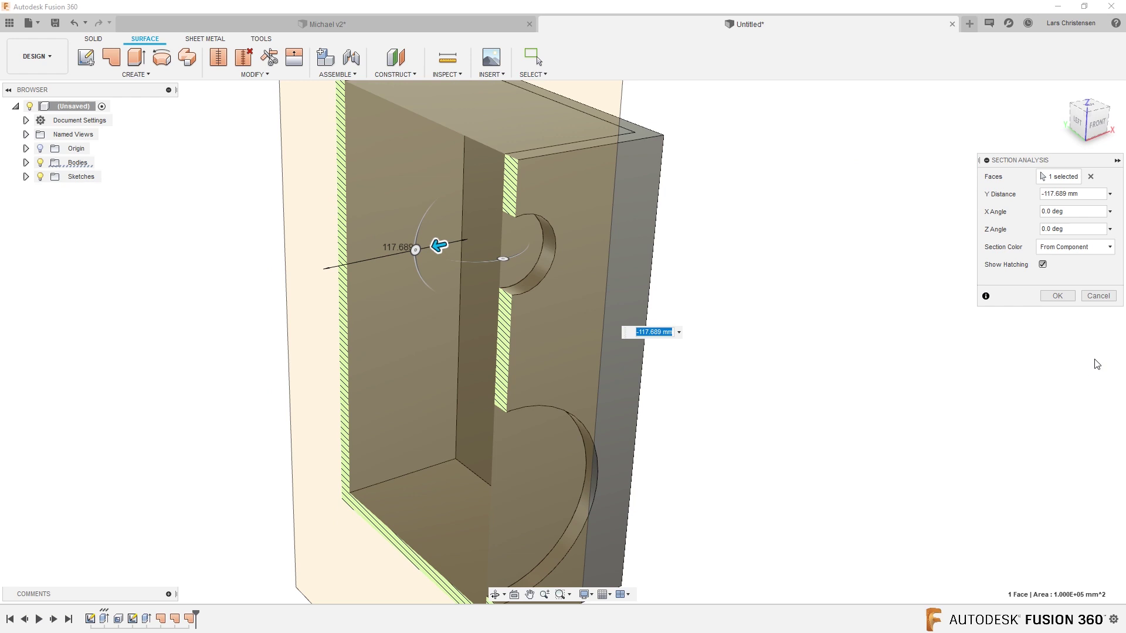
click(1098, 295)
key(F6)
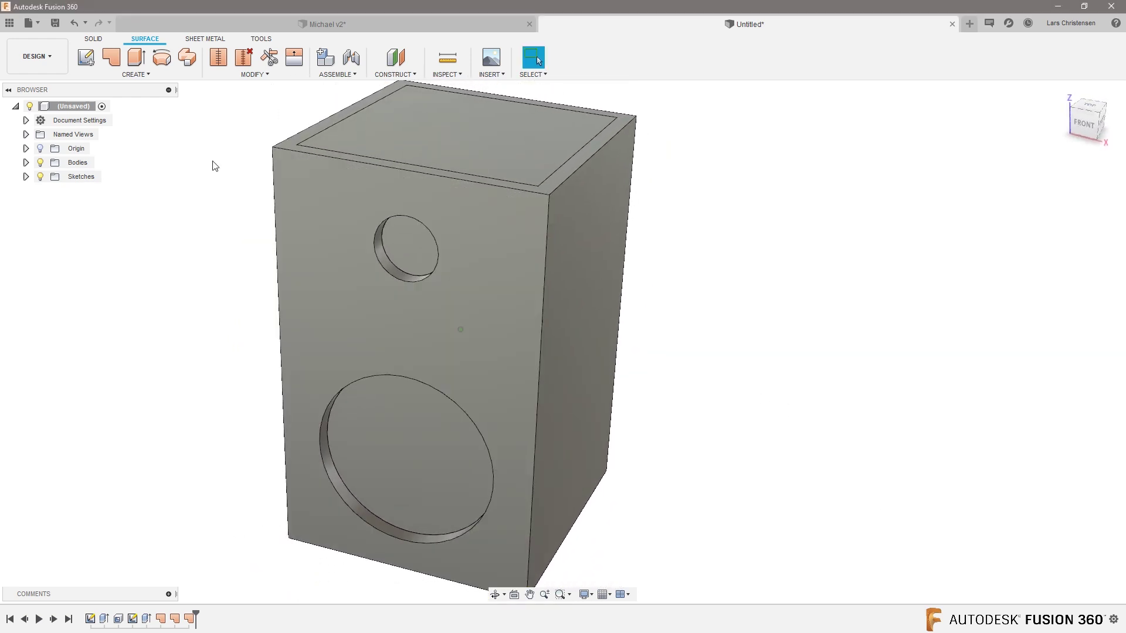
Start Boundary Fill and select Body1 through Body4 from the browser as tools
click(135, 74)
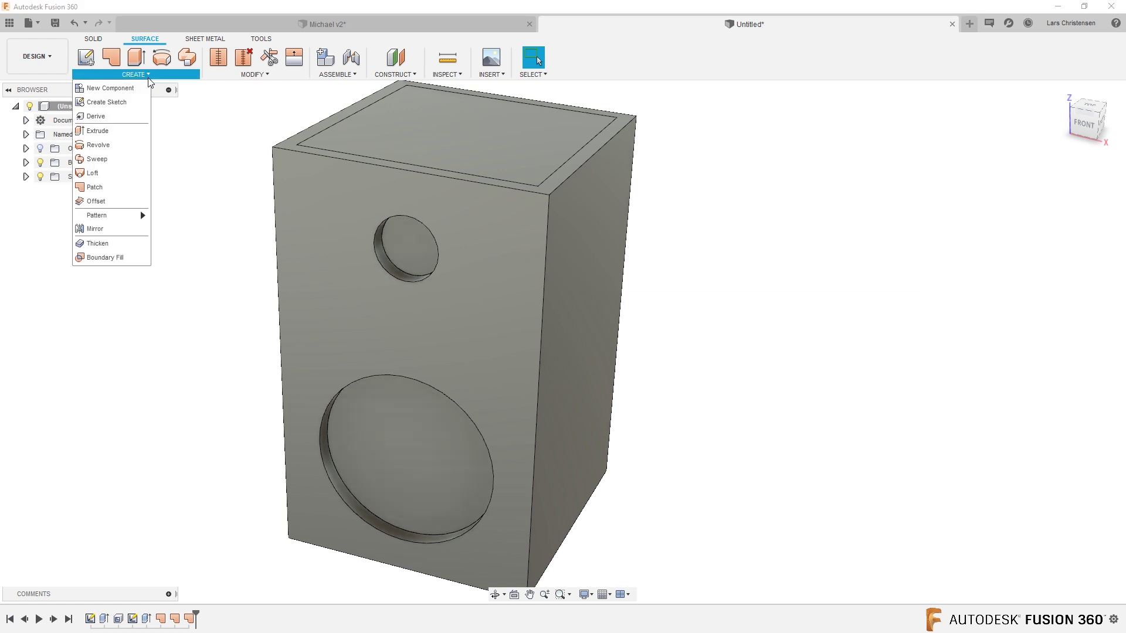
click(104, 259)
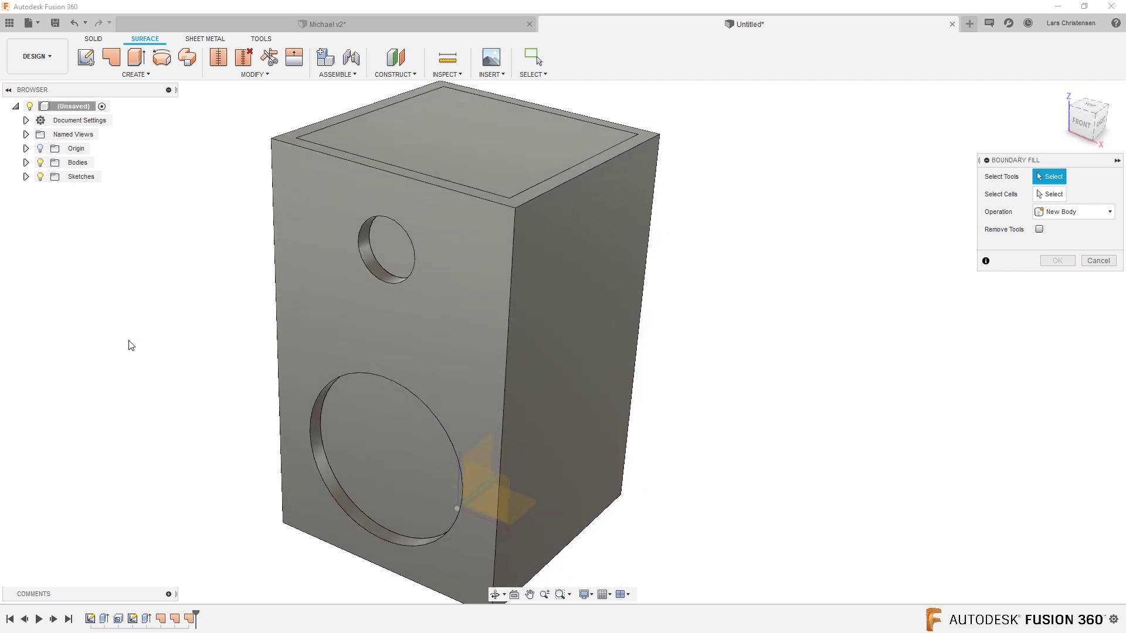
click(26, 163)
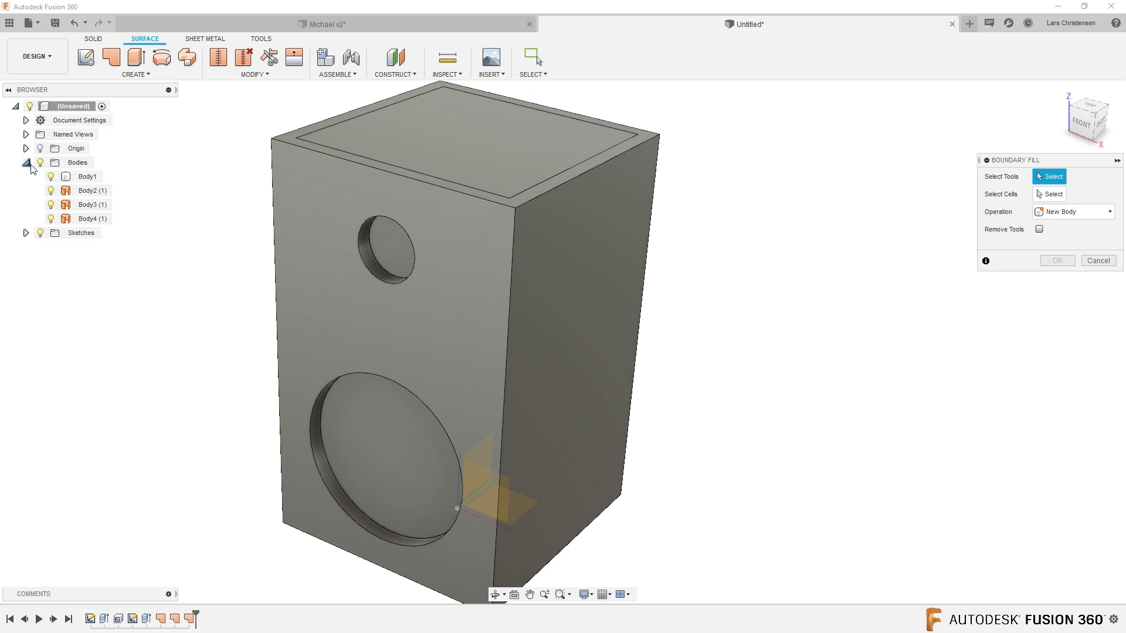
click(87, 177)
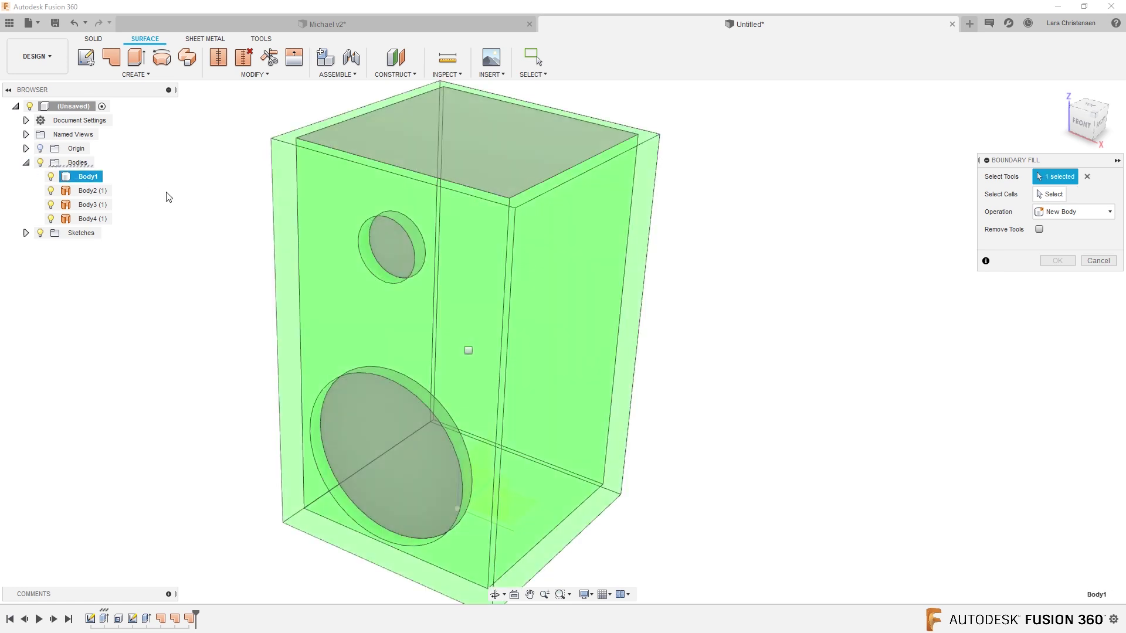
click(88, 191)
click(87, 205)
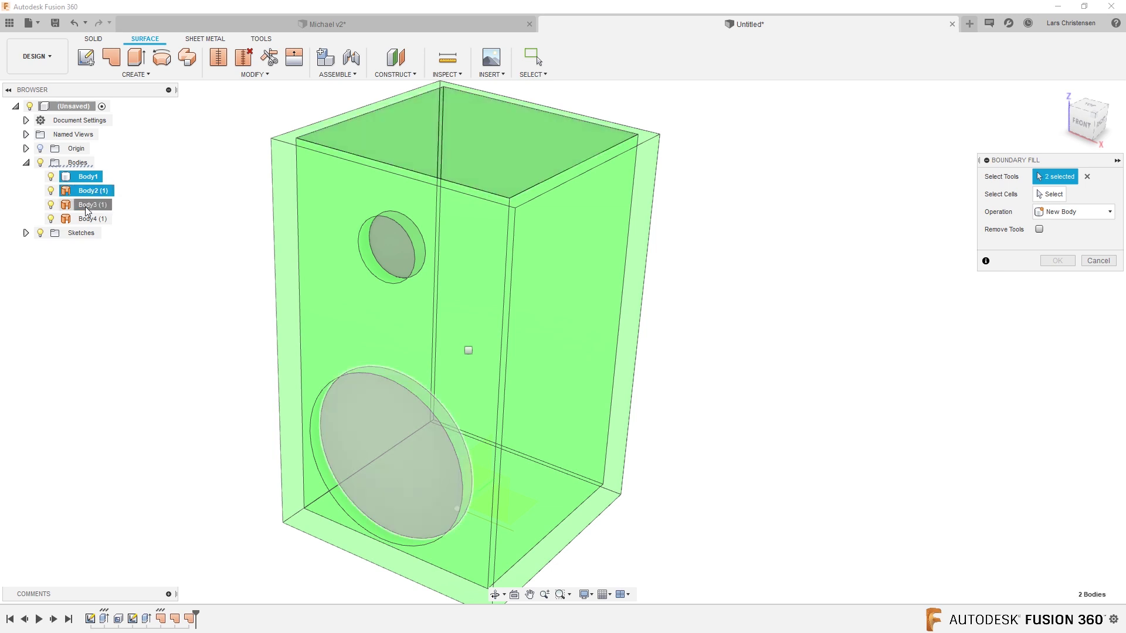
click(86, 220)
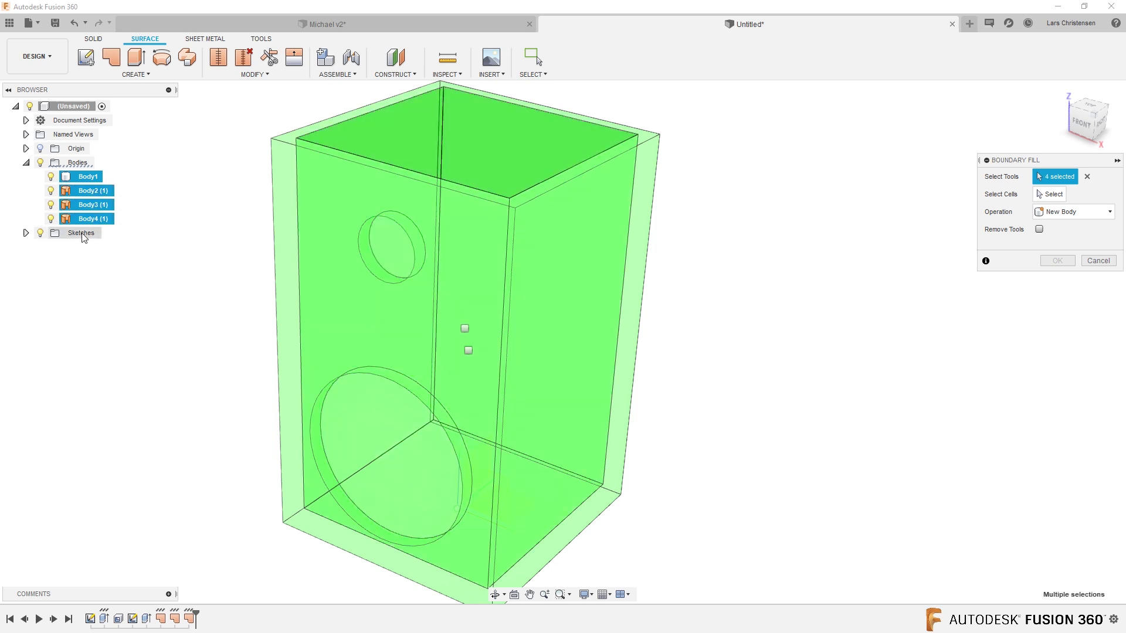
mouse_move(874, 550)
shift+middle_down()
mouse_move(861, 522)
mouse_move(866, 462)
mouse_move(1046, 248)
shift+middle_up()
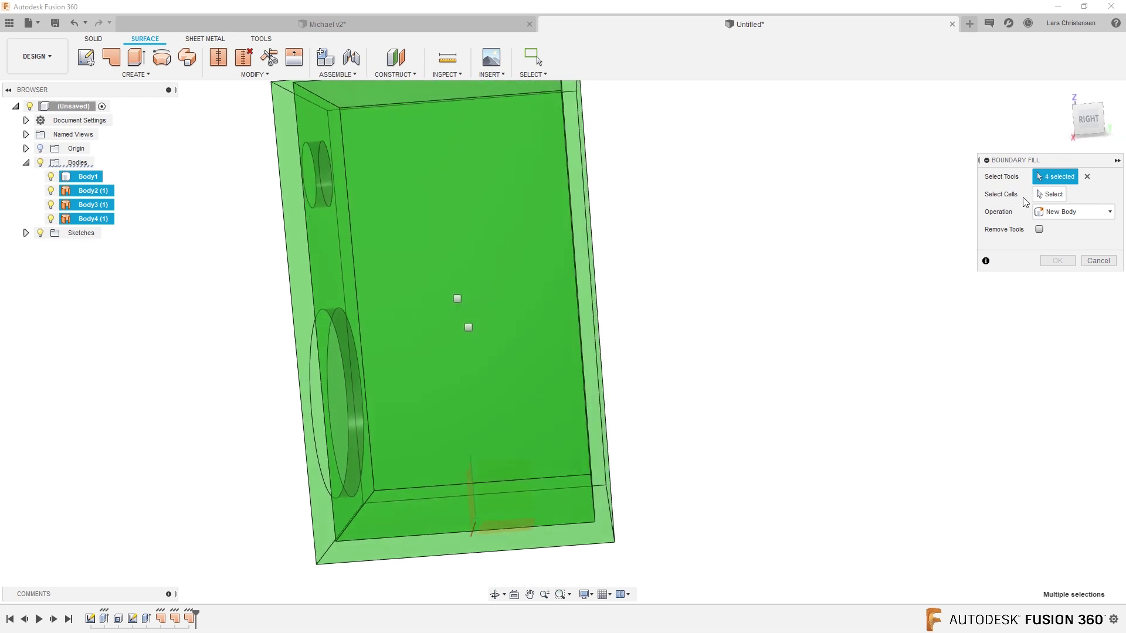
Tick the enclosure's interior cell and finish Boundary Fill to create Body5
click(1043, 201)
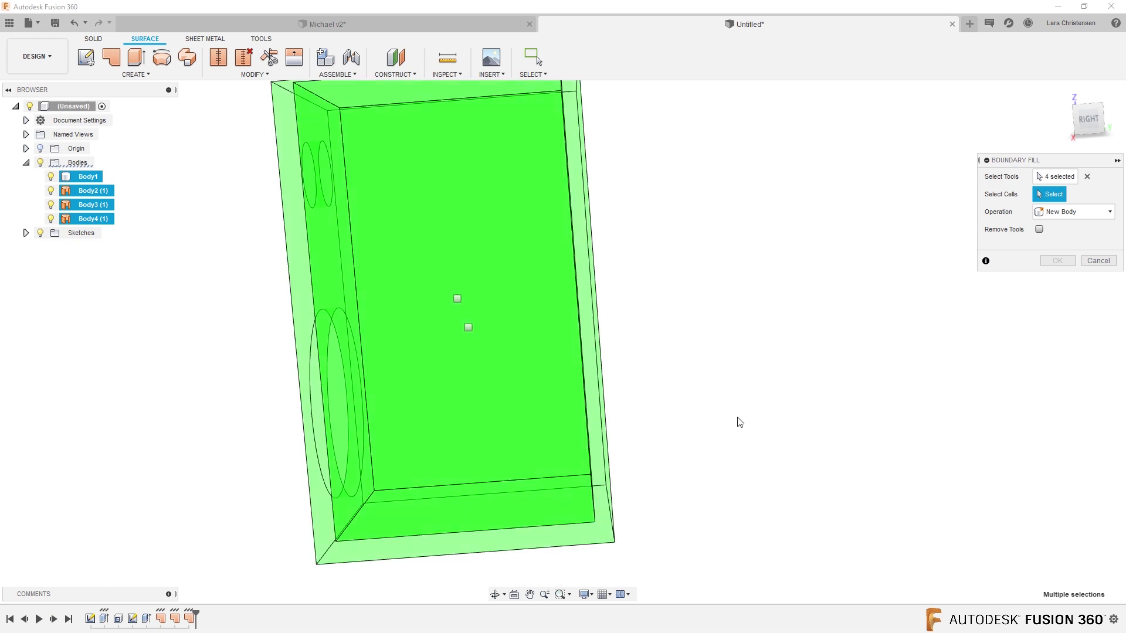
shift+middle_drag(802, 422, 731, 527)
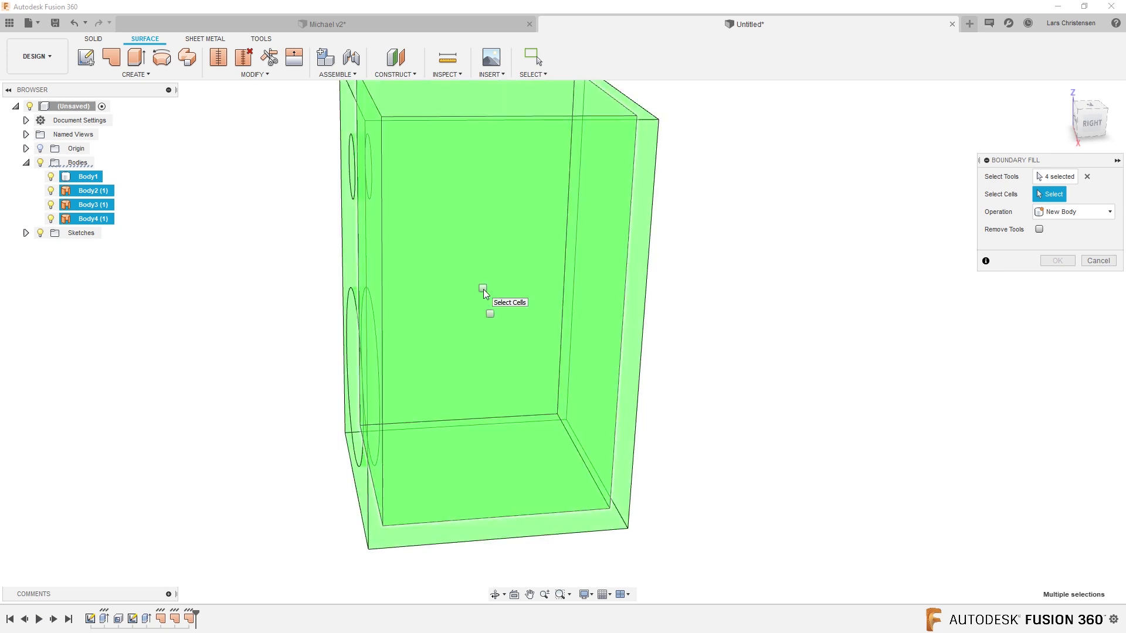
click(483, 288)
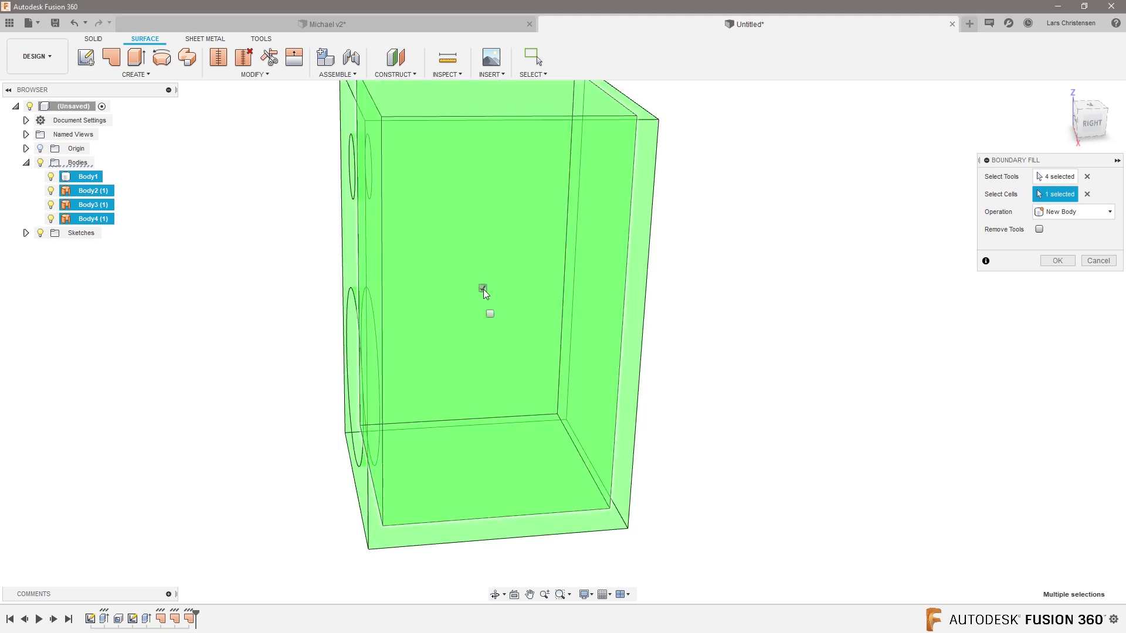
click(1060, 261)
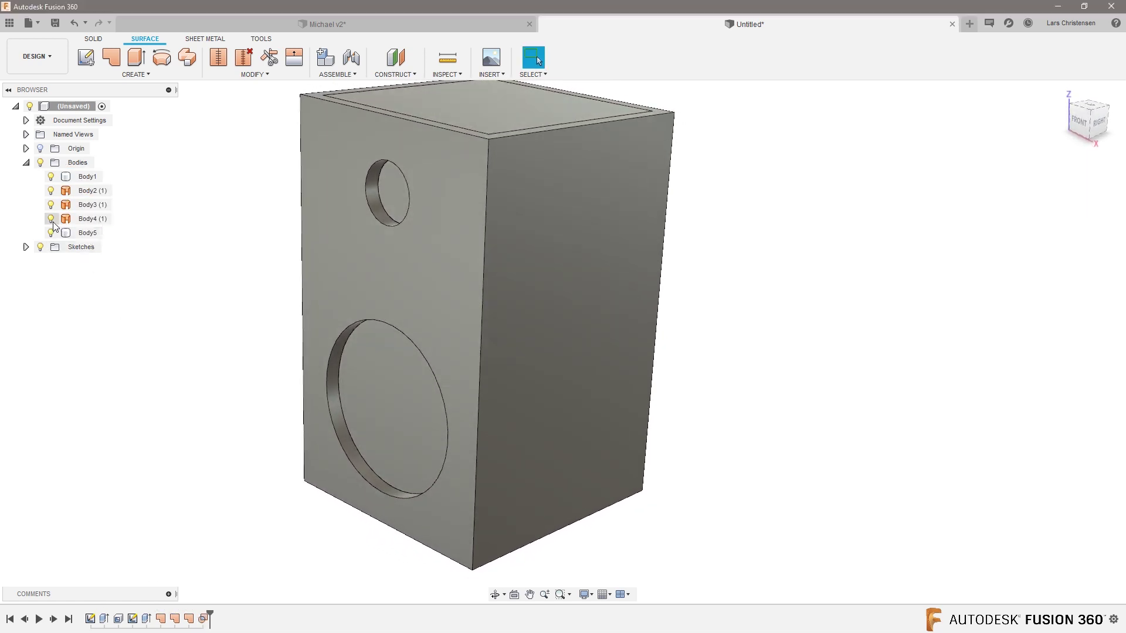
Hide Body4, Body3 and Body2, then toggle Body1 off and on to inspect Body5
click(50, 219)
click(51, 204)
click(51, 190)
click(51, 180)
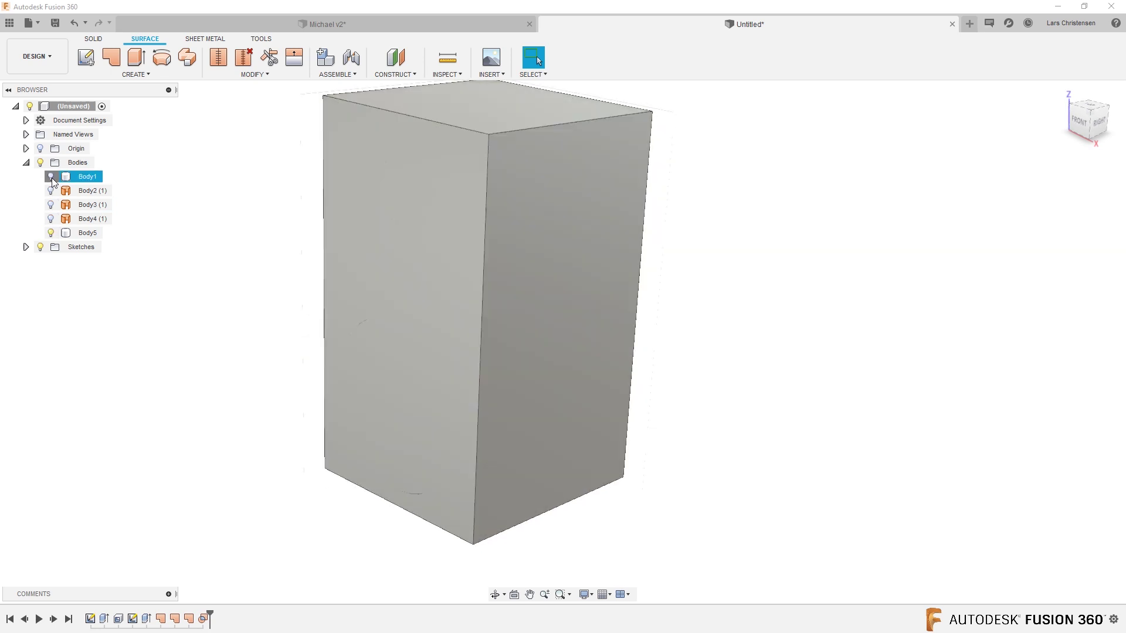
click(52, 178)
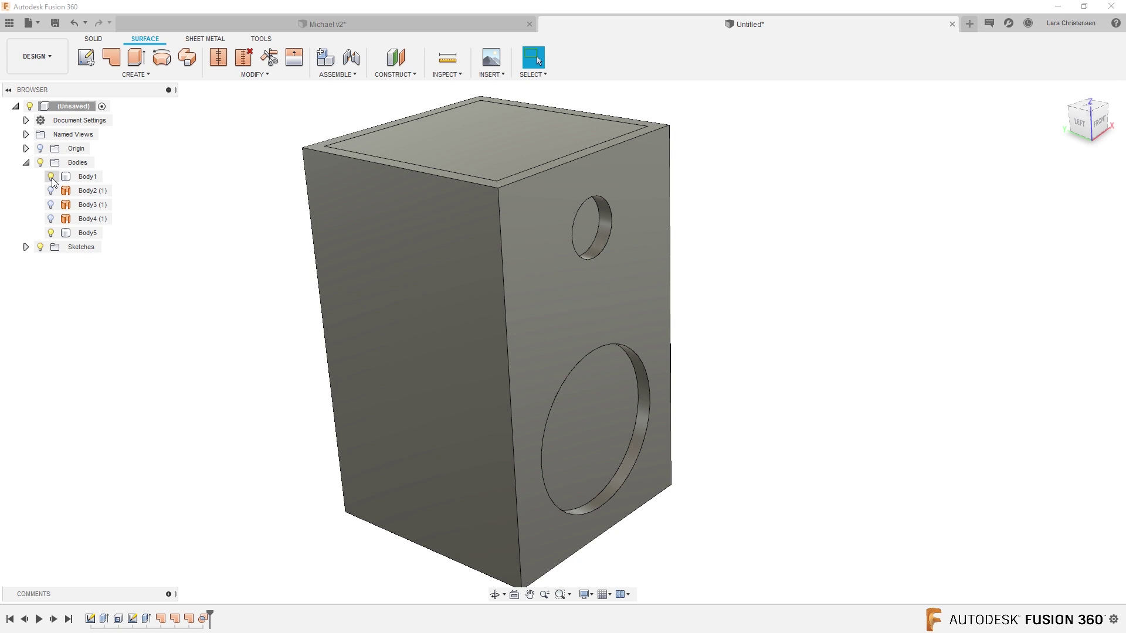
click(52, 178)
click(51, 178)
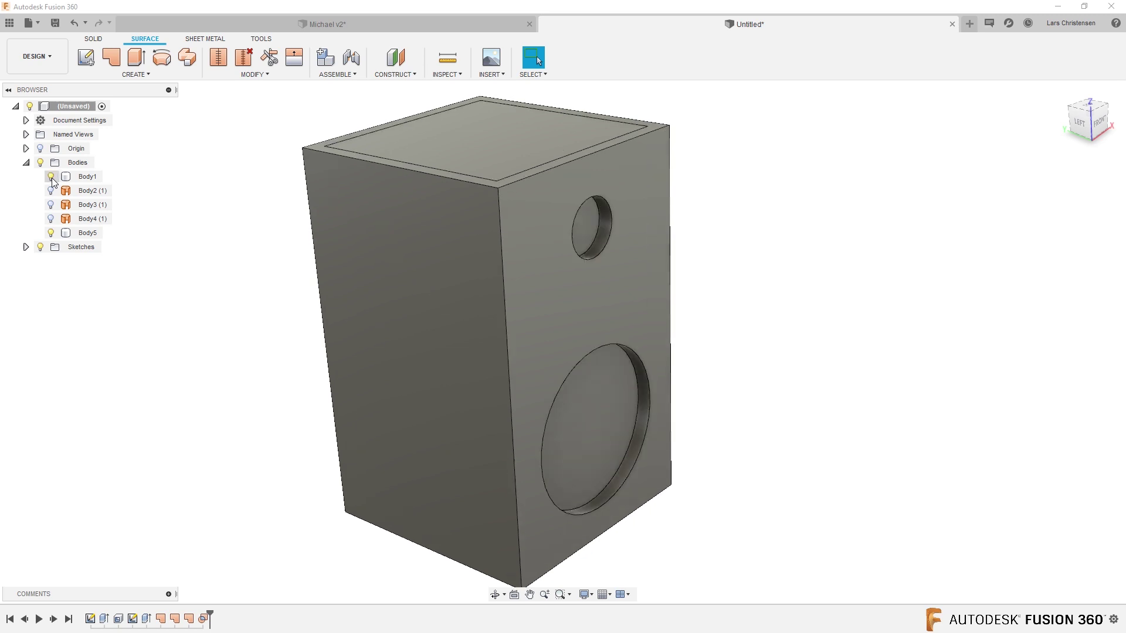
click(51, 178)
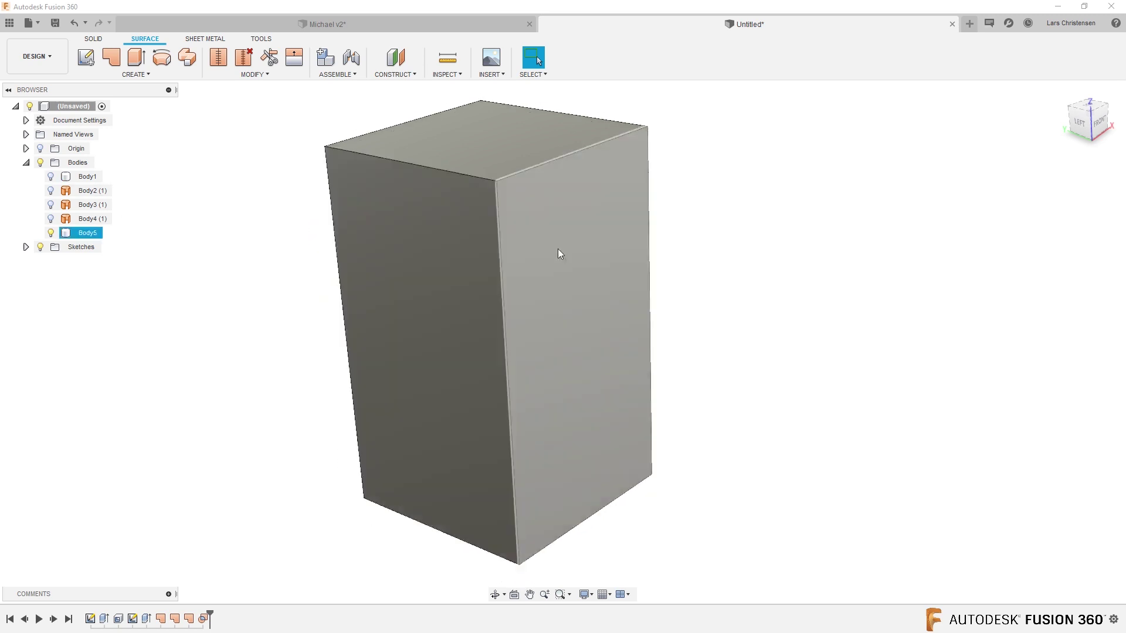
click(51, 177)
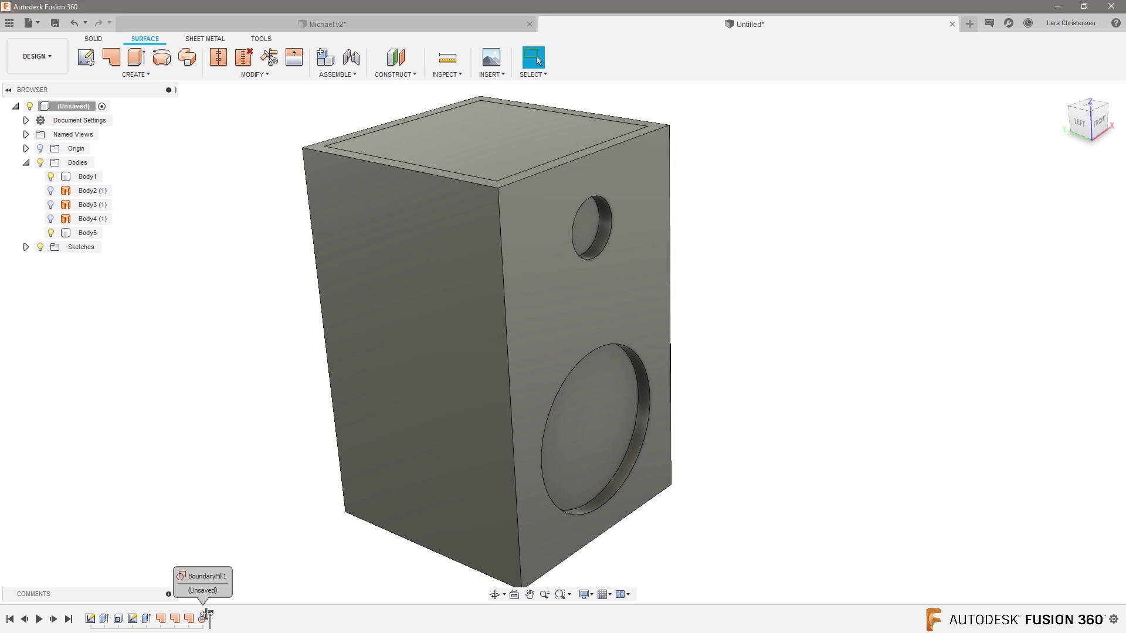
drag(210, 616, 164, 610)
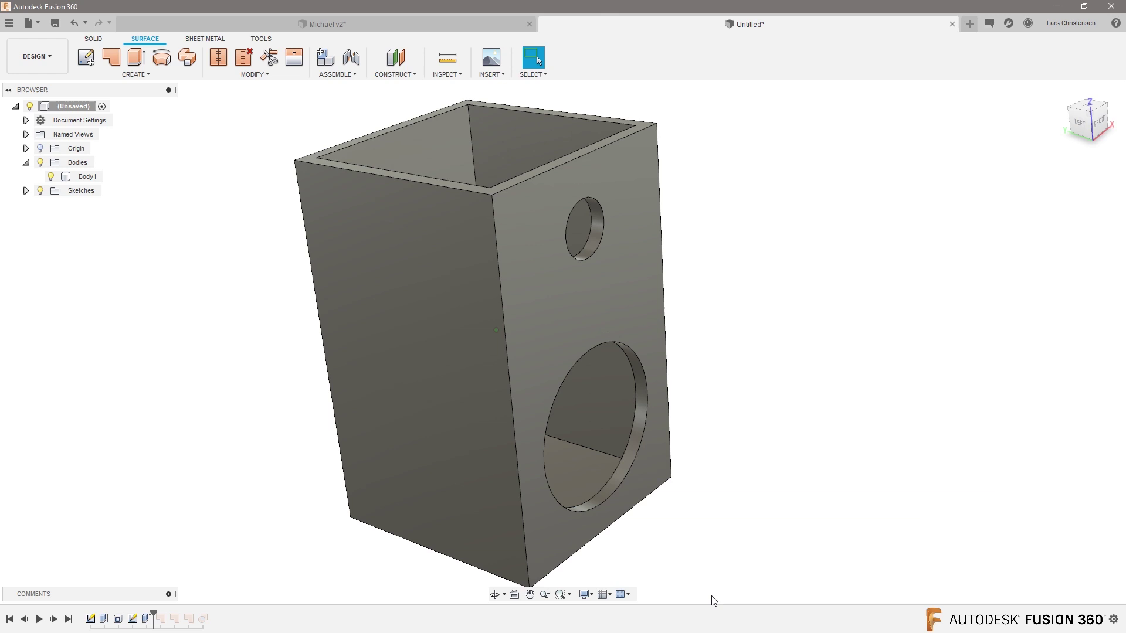
shift+middle_drag(724, 600, 726, 600)
click(540, 385)
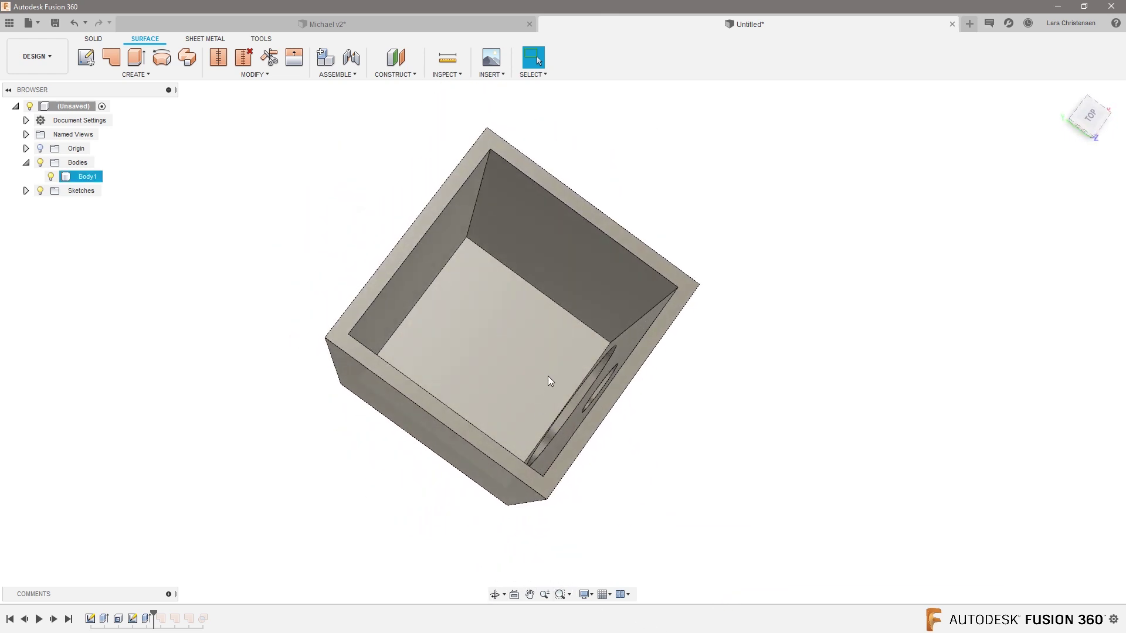
shift+middle_drag(548, 374, 545, 241)
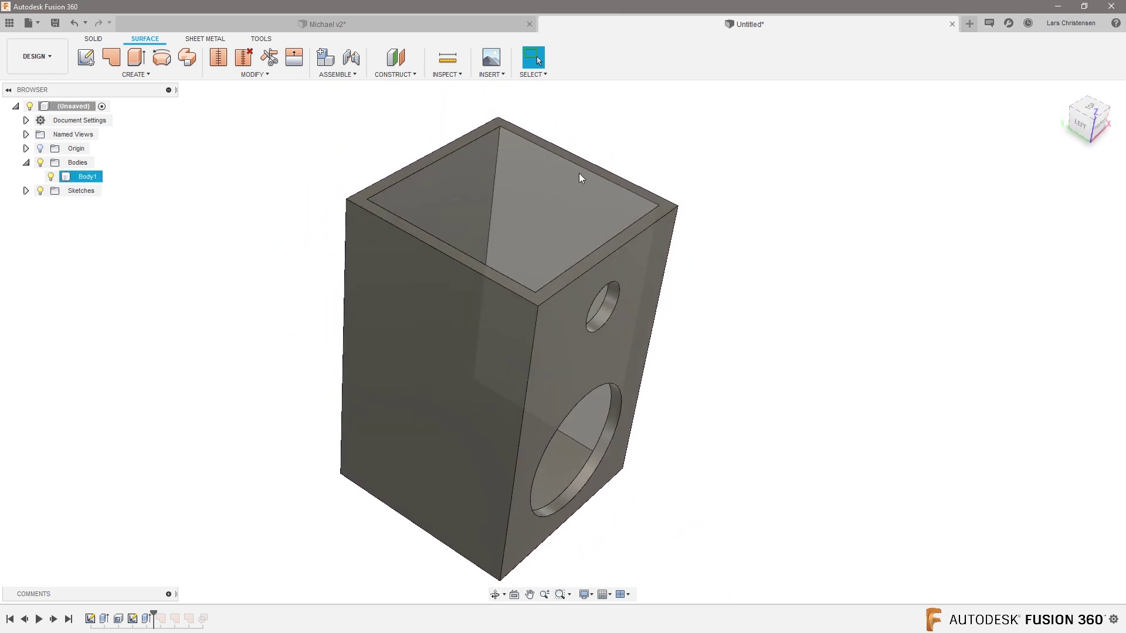
click(247, 488)
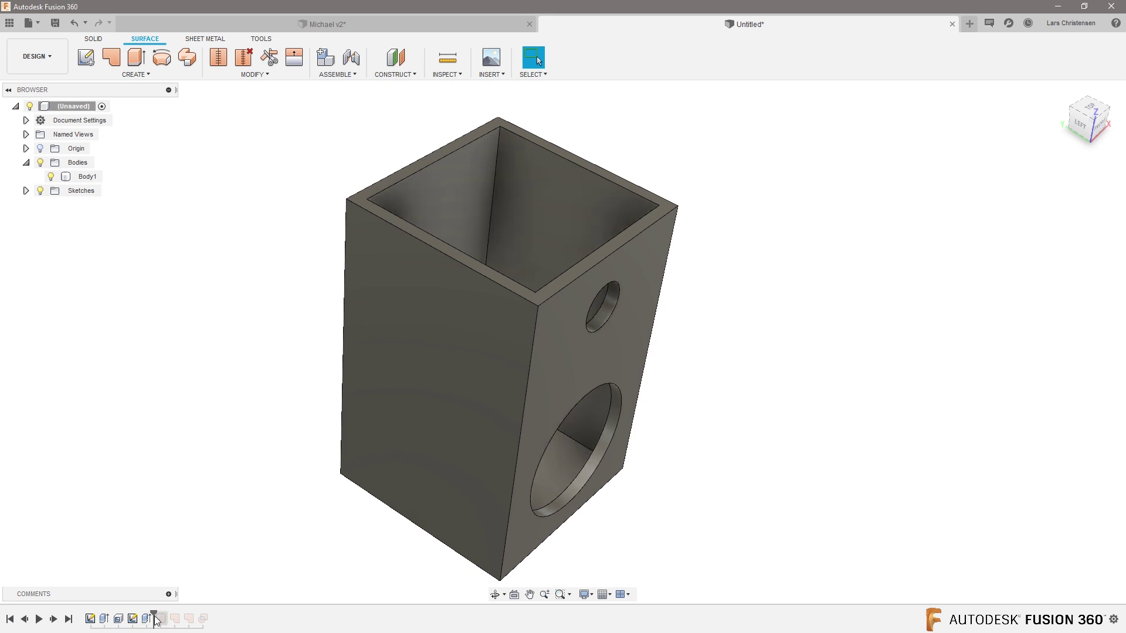
drag(153, 616, 210, 616)
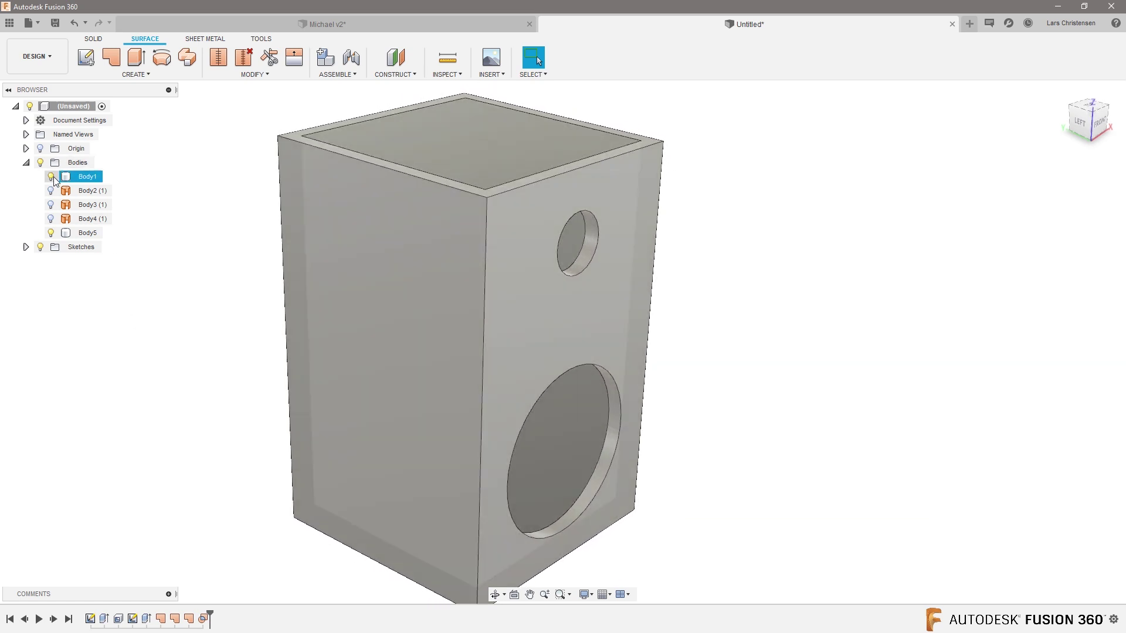
click(51, 177)
click(51, 176)
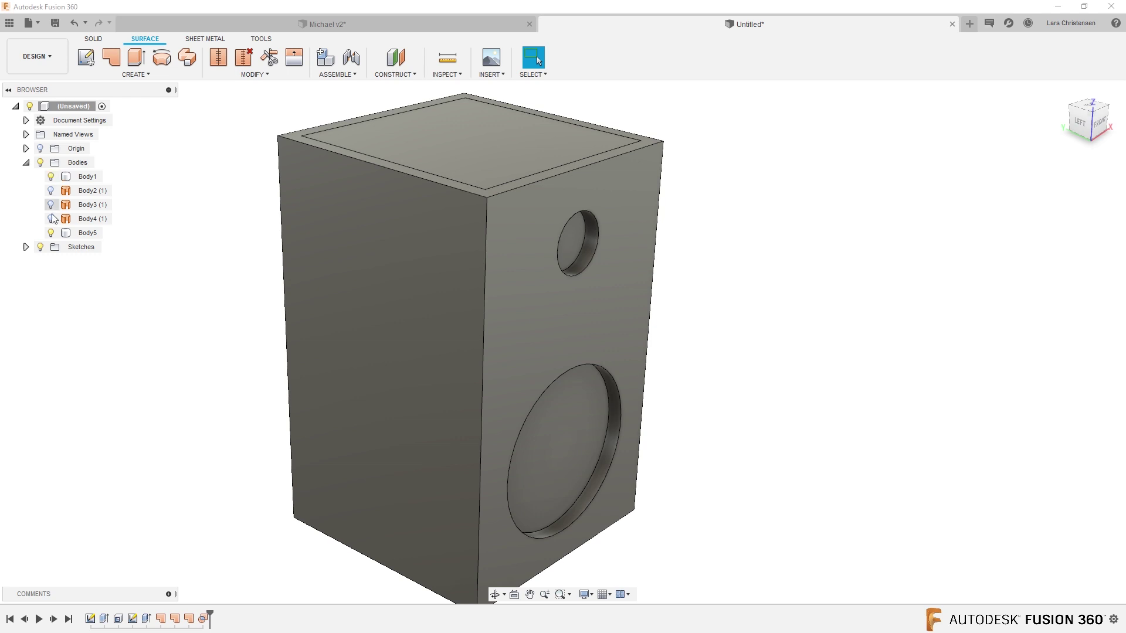
right_click(204, 620)
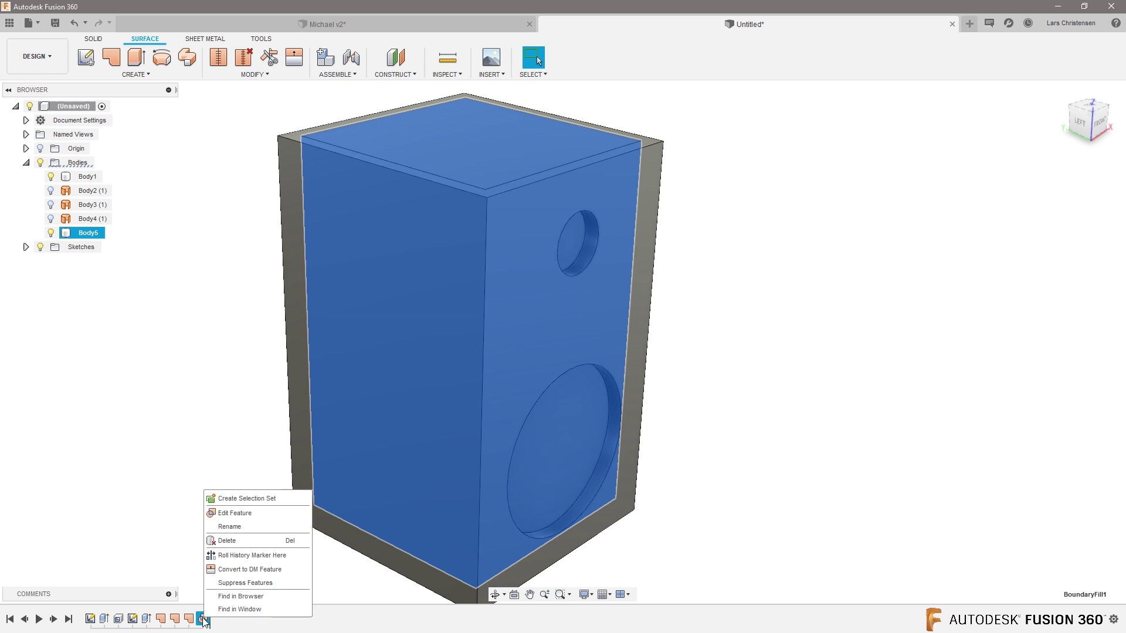
click(237, 515)
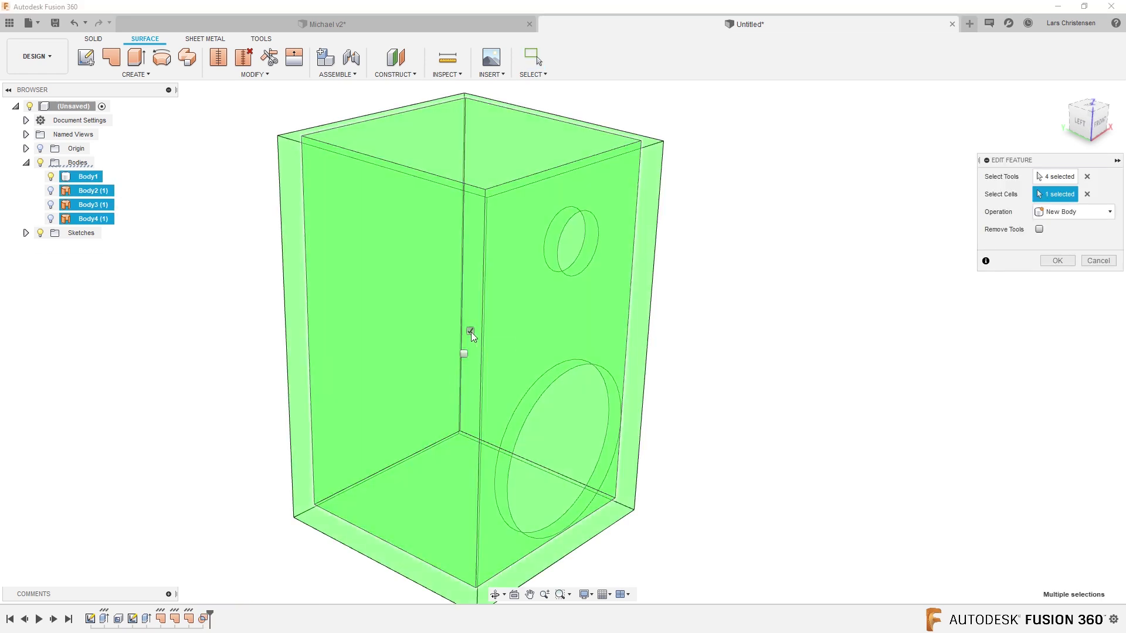
click(470, 332)
click(470, 331)
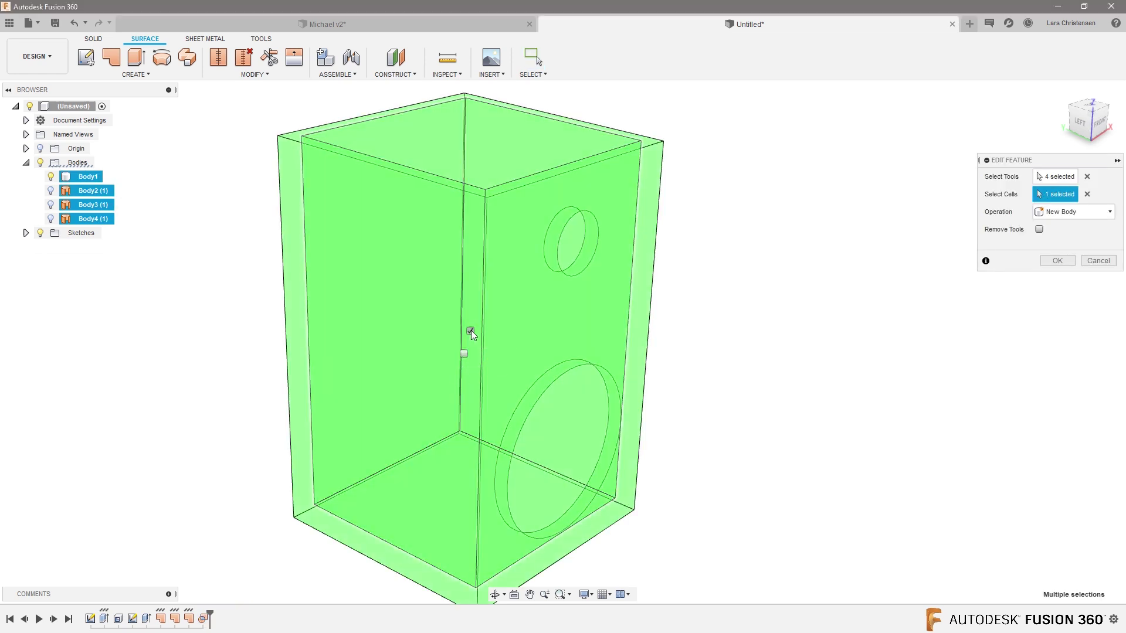
click(1068, 265)
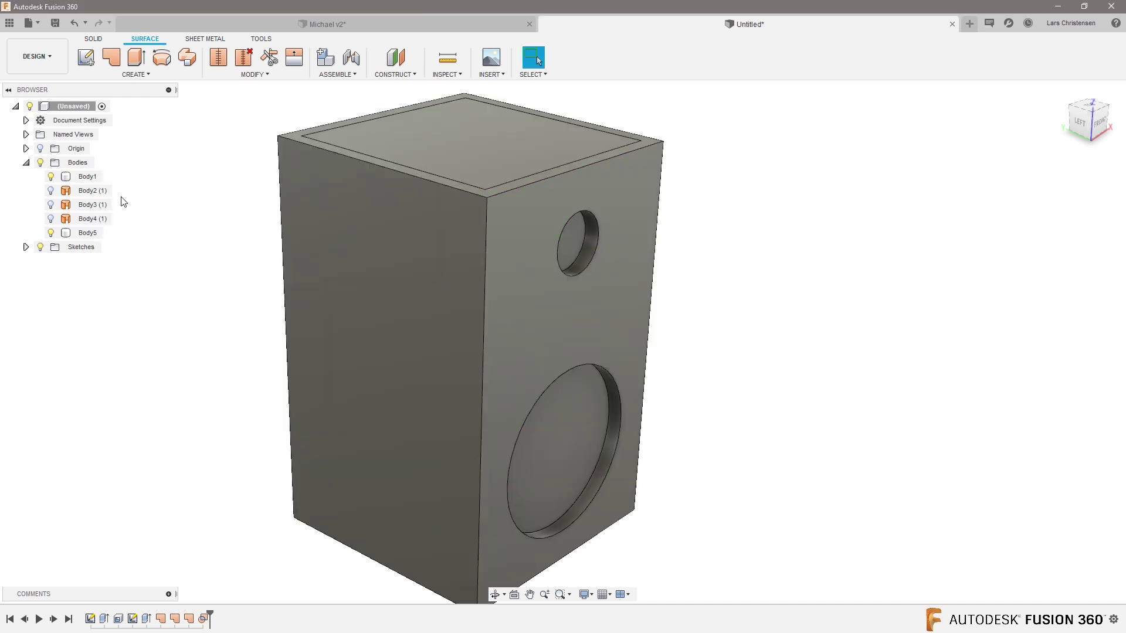
Hide Body1 and open Body5's Properties to read its 1.863E+07 mm³ volume
click(50, 176)
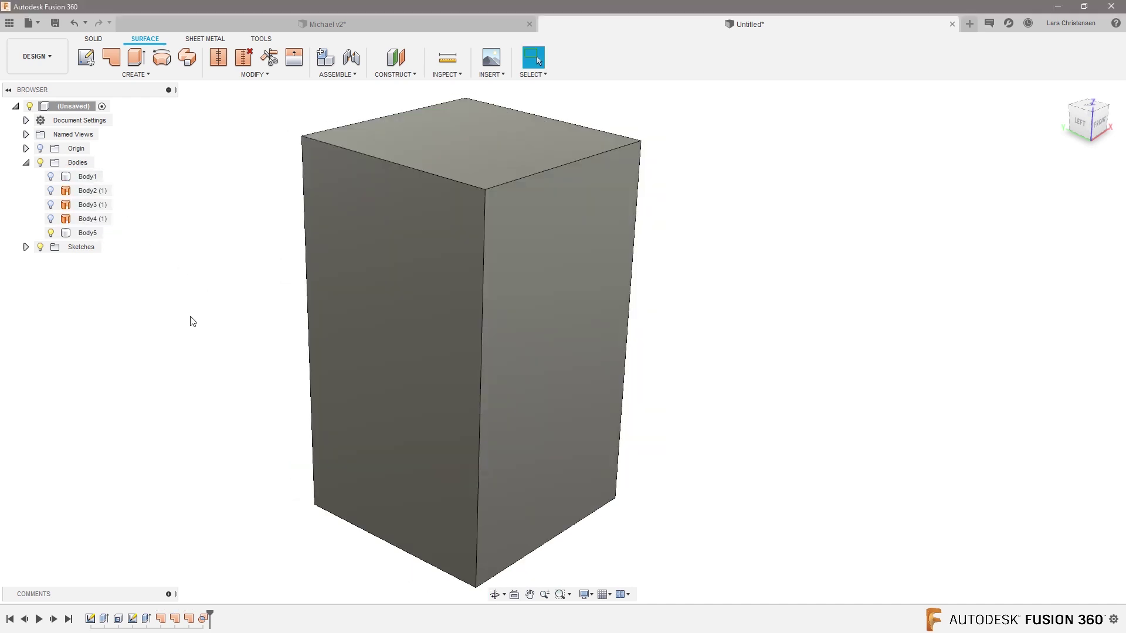
click(87, 232)
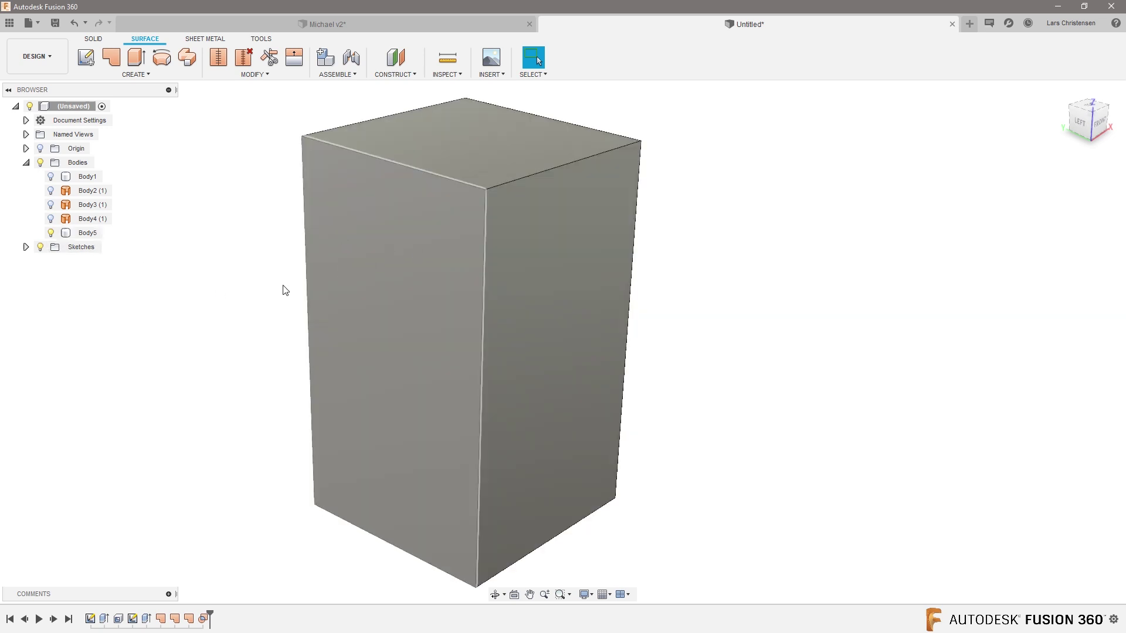
key(Escape)
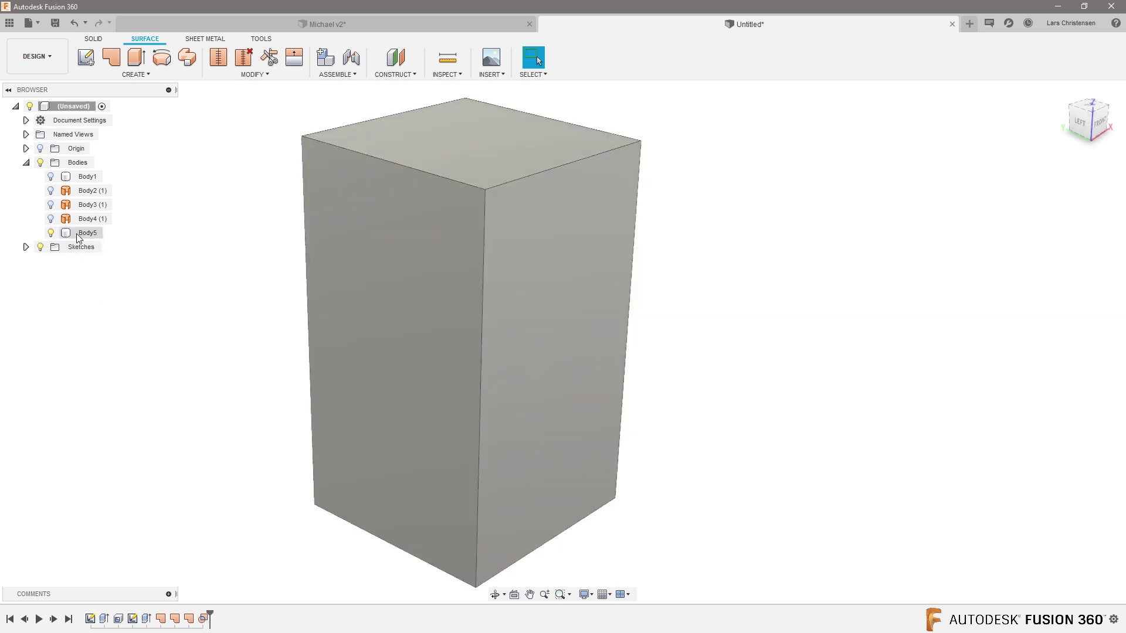
right_click(78, 233)
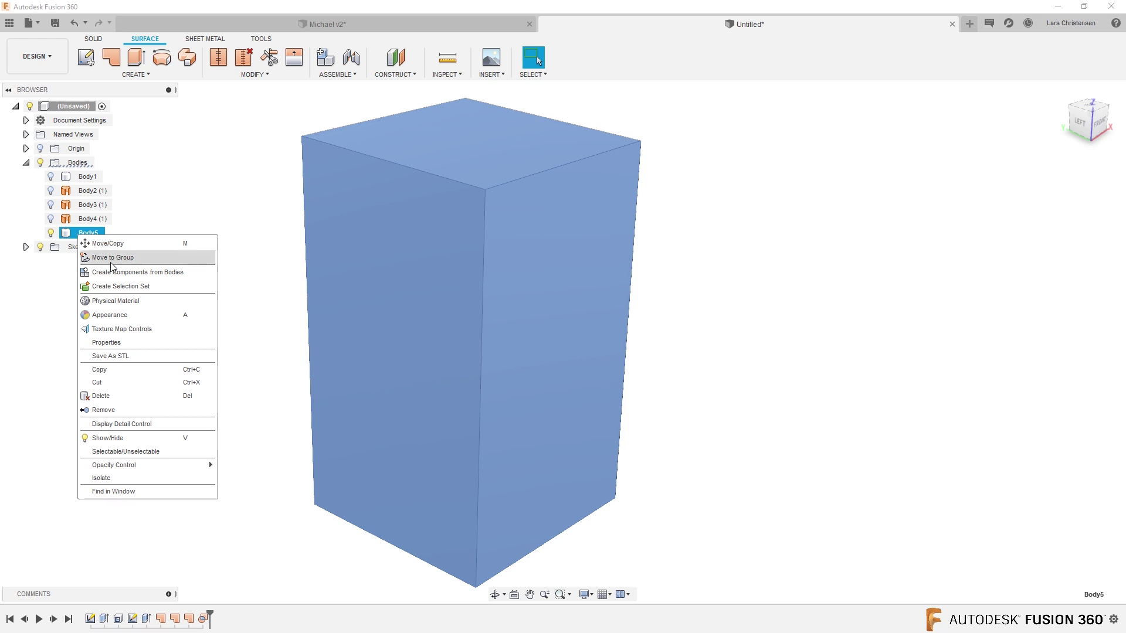
click(112, 343)
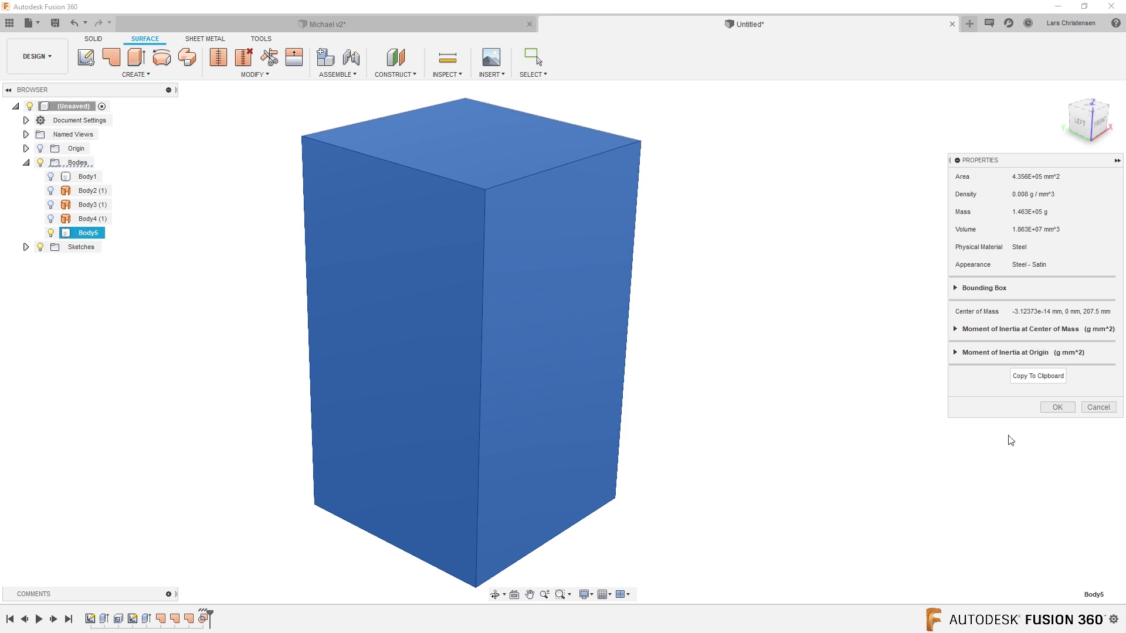
Close the Properties panel, make Body1 visible again, and orbit to a front view
click(1112, 412)
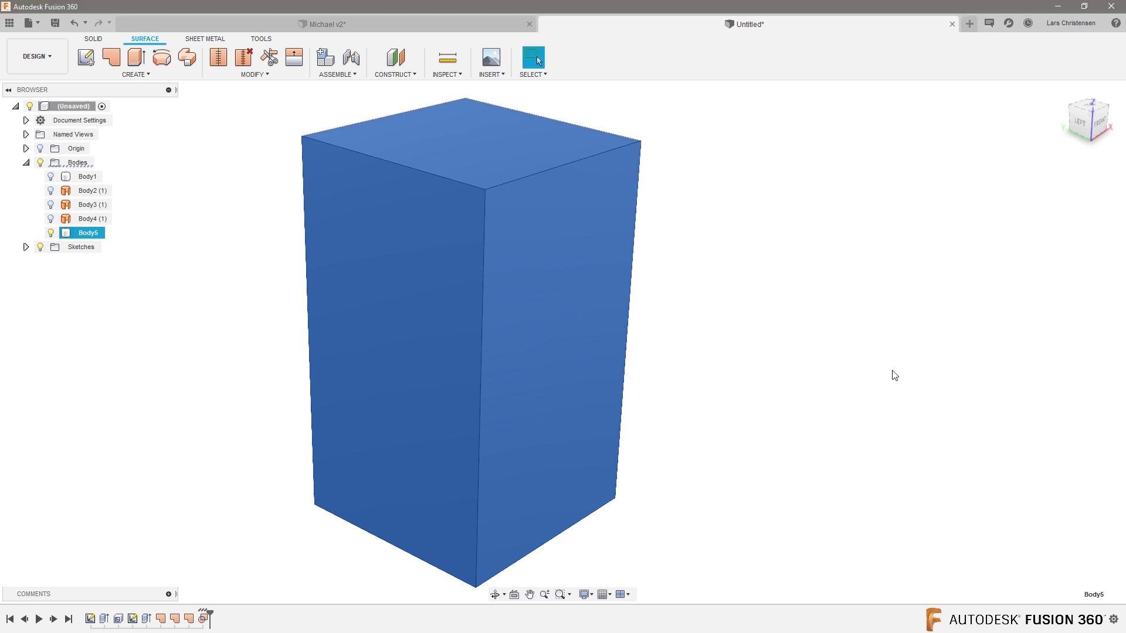
click(50, 175)
click(213, 296)
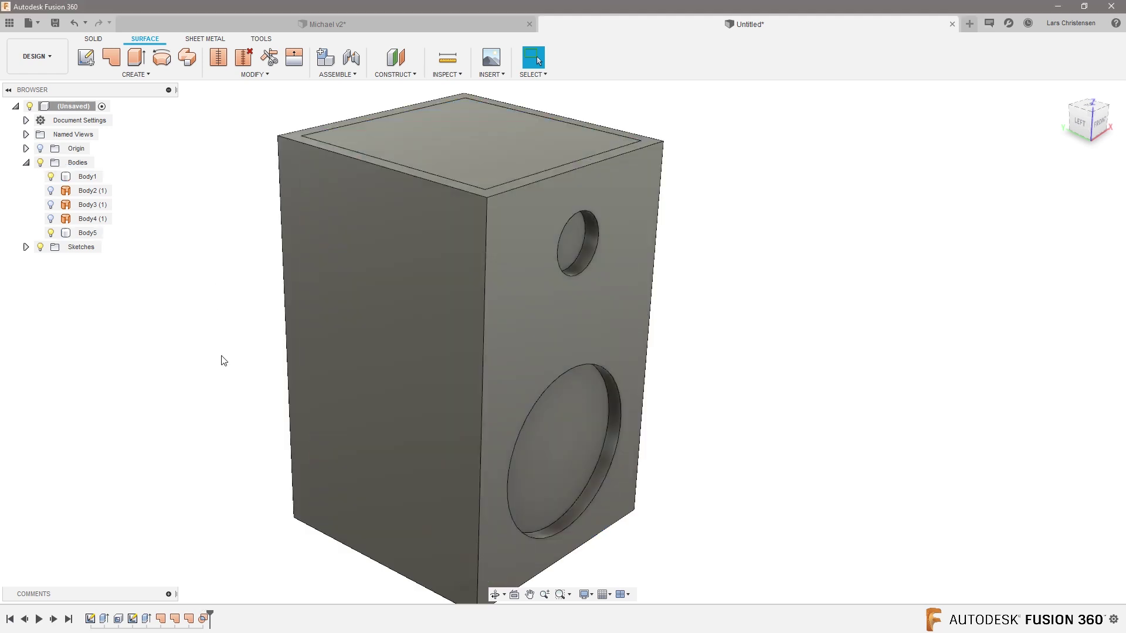
shift+middle_drag(213, 412, 213, 589)
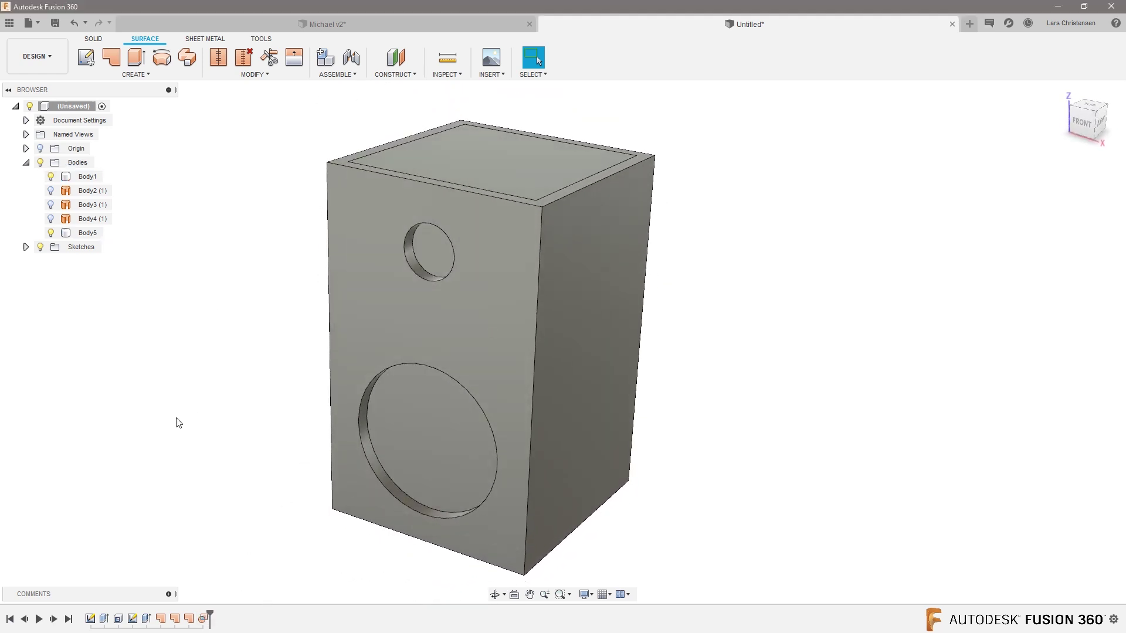